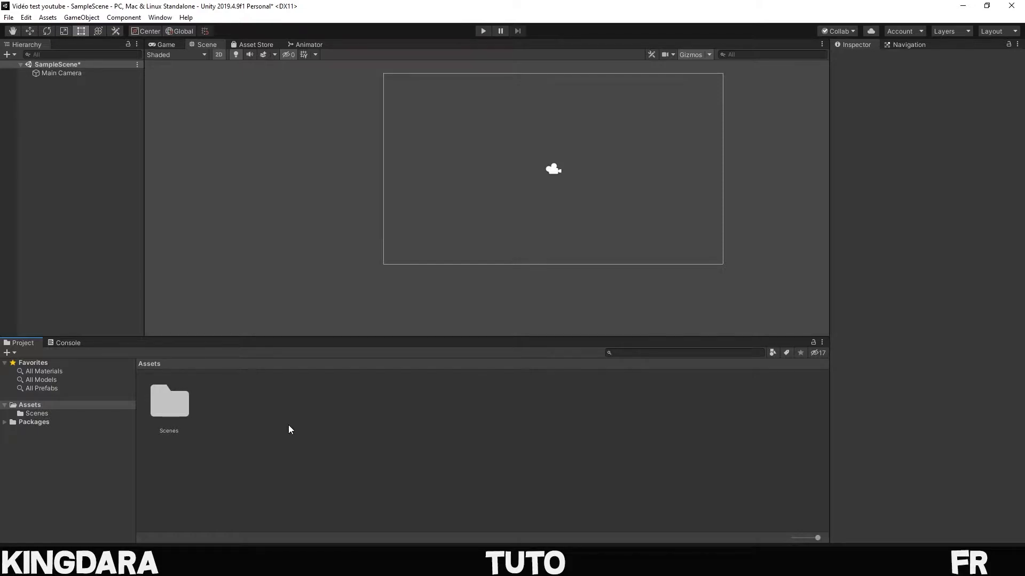
# Create a new square sprite in Assets and name it Player
pyautogui.rightClick(289, 425)
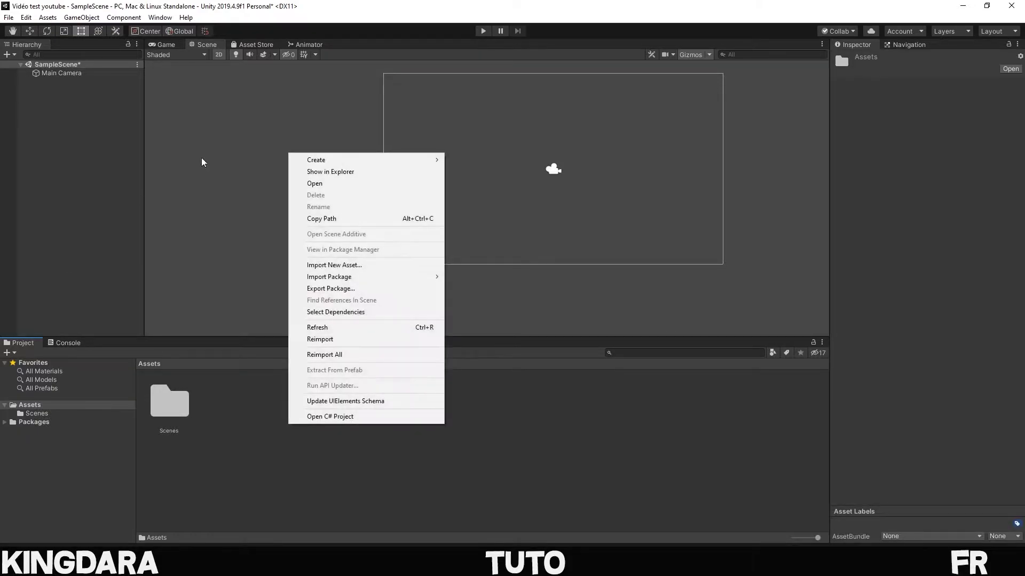
pyautogui.moveTo(409, 162)
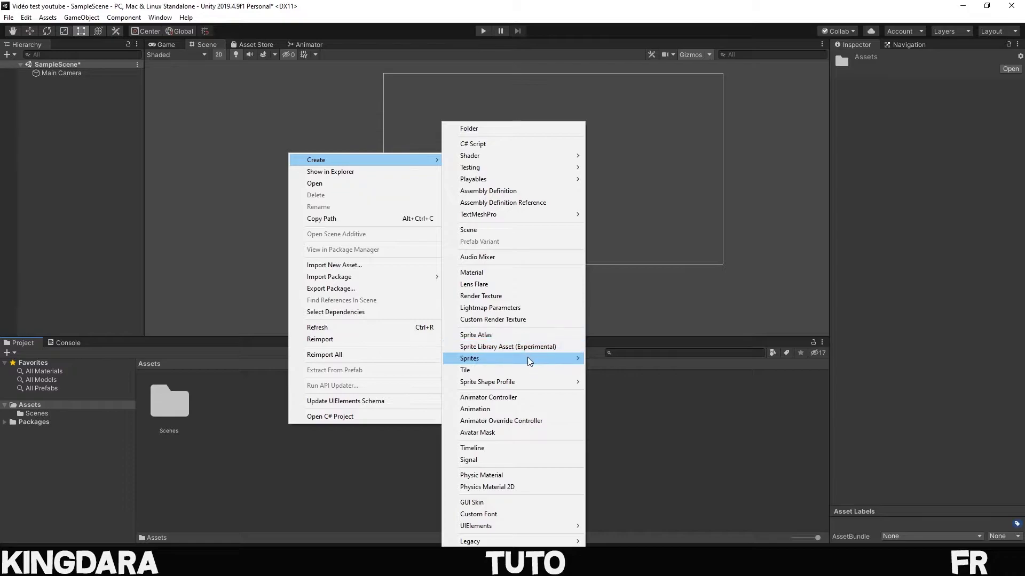
pyautogui.moveTo(531, 358)
pyautogui.click(603, 358)
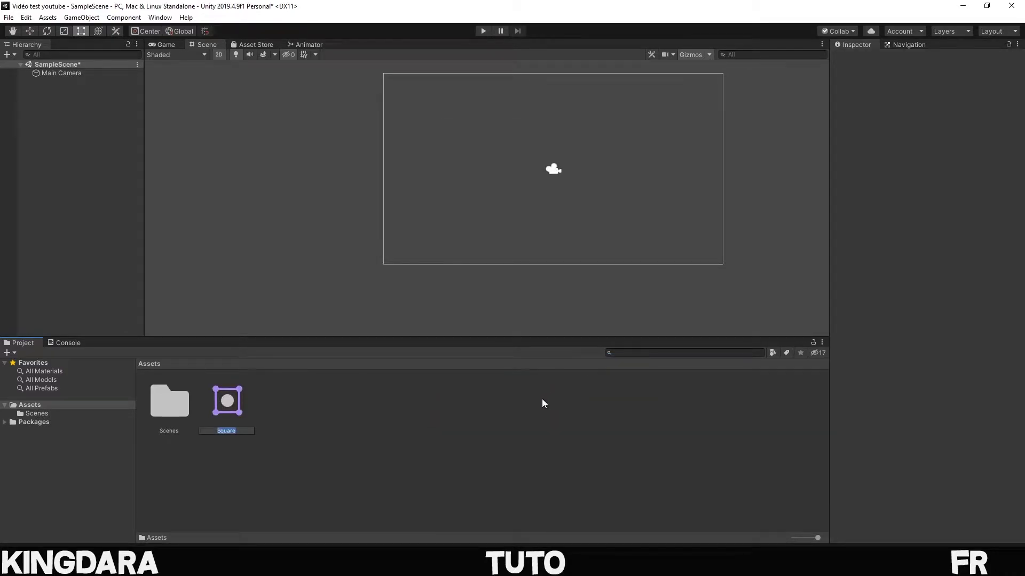
pyautogui.write('p')
pyautogui.write('Player')
pyautogui.press('Return')
# Duplicate the Player sprite and rename the copy Ground
pyautogui.click(237, 404)
pyautogui.hotkey('ctrl', 'd')
pyautogui.write('Gro')
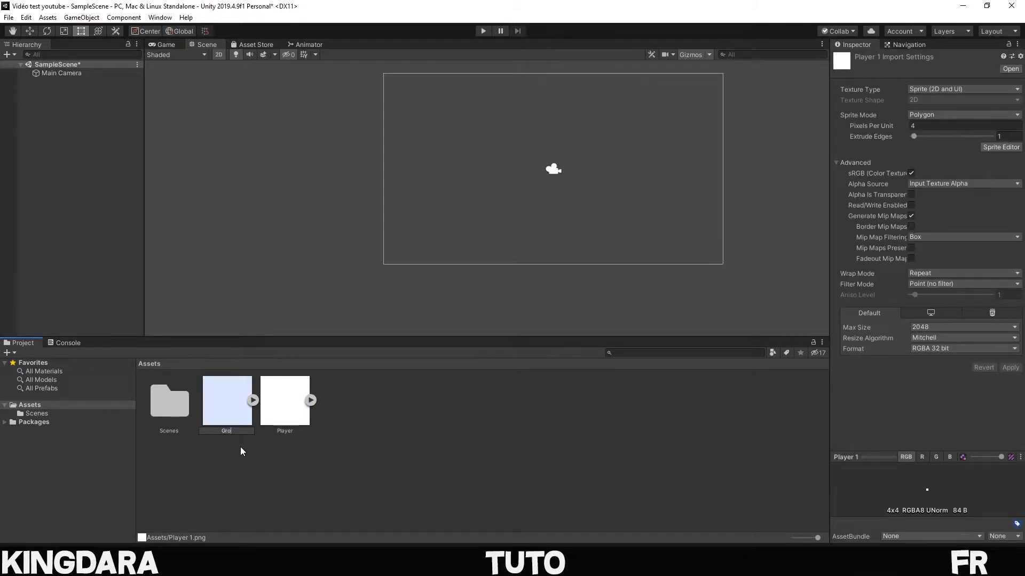
pyautogui.write('und')
pyautogui.press('Return')
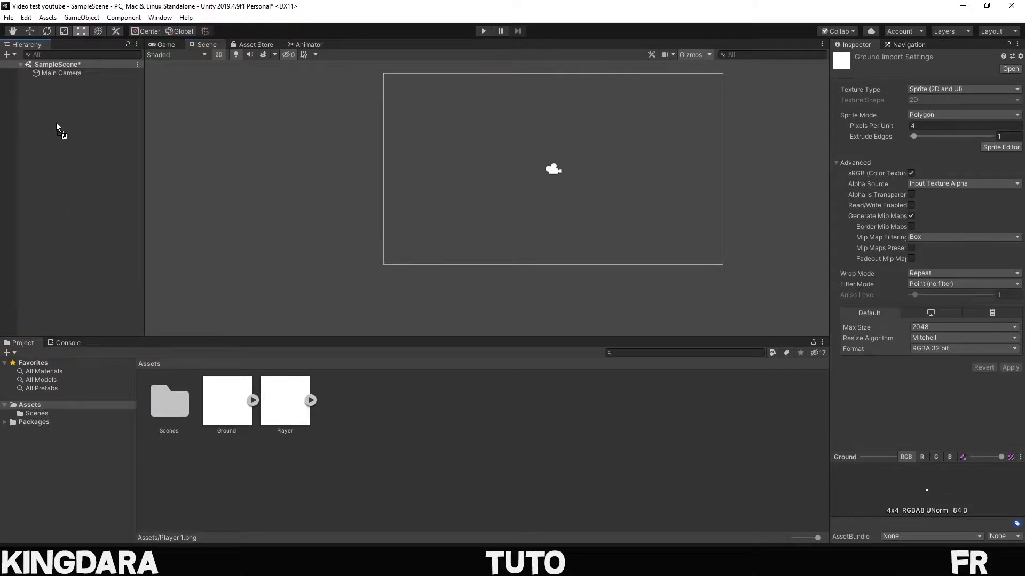
# Place Player and Ground in the scene, moving Ground down and stretching it into a wide bar
pyautogui.moveTo(285, 400); pyautogui.dragTo(59, 130)
pyautogui.moveTo(235, 410)
pyautogui.mouseDown()
pyautogui.moveTo(111, 201)
pyautogui.moveTo(60, 89)
pyautogui.mouseUp()
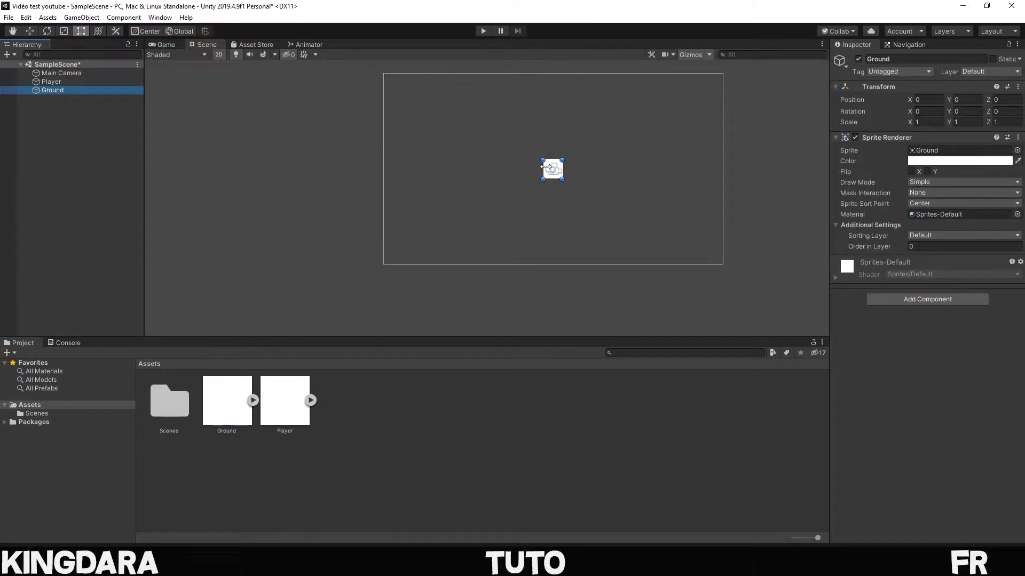
pyautogui.moveTo(551, 162)
pyautogui.mouseDown()
pyautogui.moveTo(552, 237)
pyautogui.moveTo(404, 237)
pyautogui.mouseUp()
pyautogui.moveTo(563, 237); pyautogui.dragTo(713, 237)
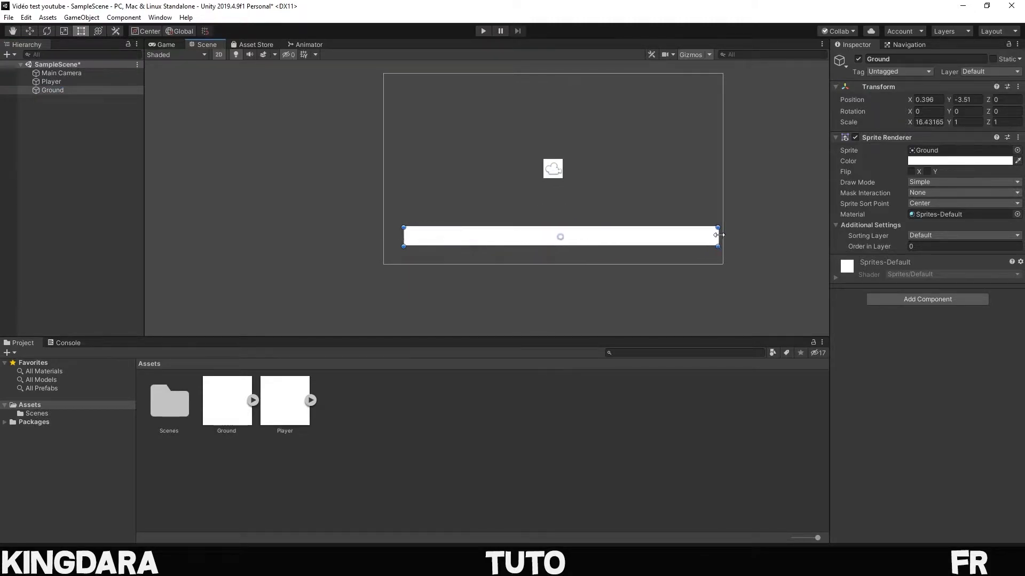
# Color the Ground sprite red and the Player sprite lime green
pyautogui.click(959, 161)
pyautogui.moveTo(487, 279); pyautogui.dragTo(499, 251)
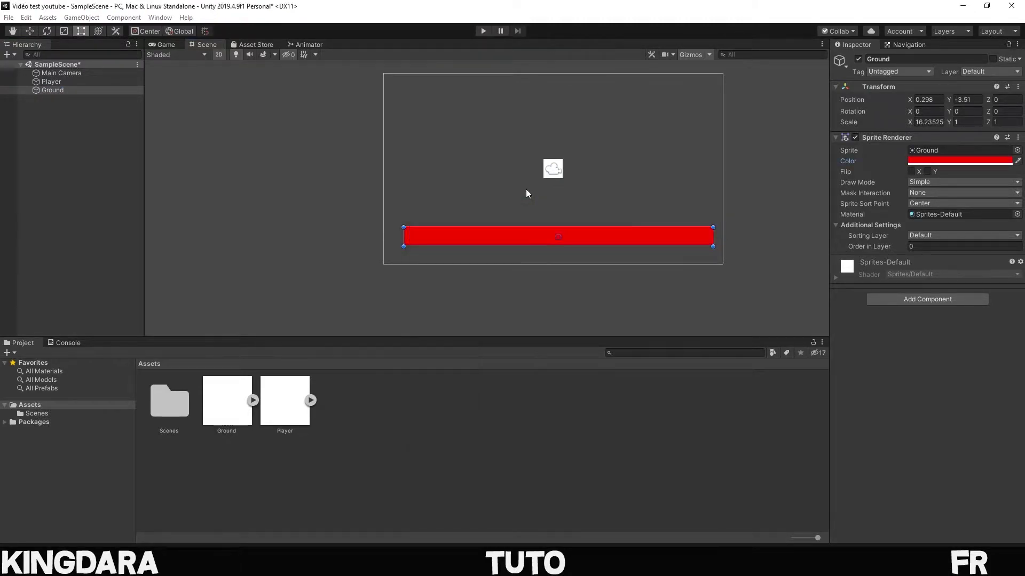
pyautogui.click(62, 83)
pyautogui.click(959, 160)
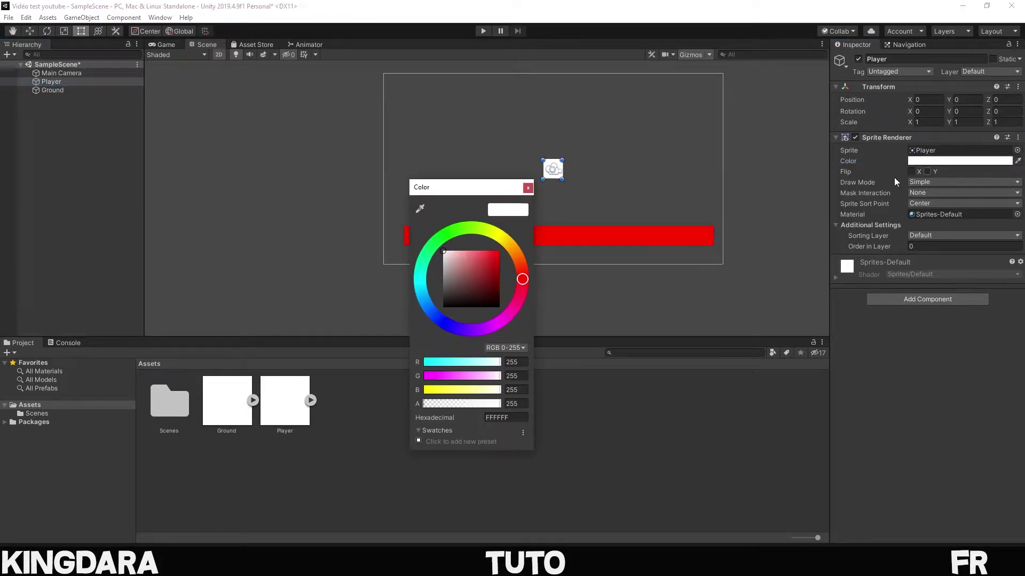
pyautogui.click(479, 229)
pyautogui.moveTo(482, 264); pyautogui.dragTo(499, 251)
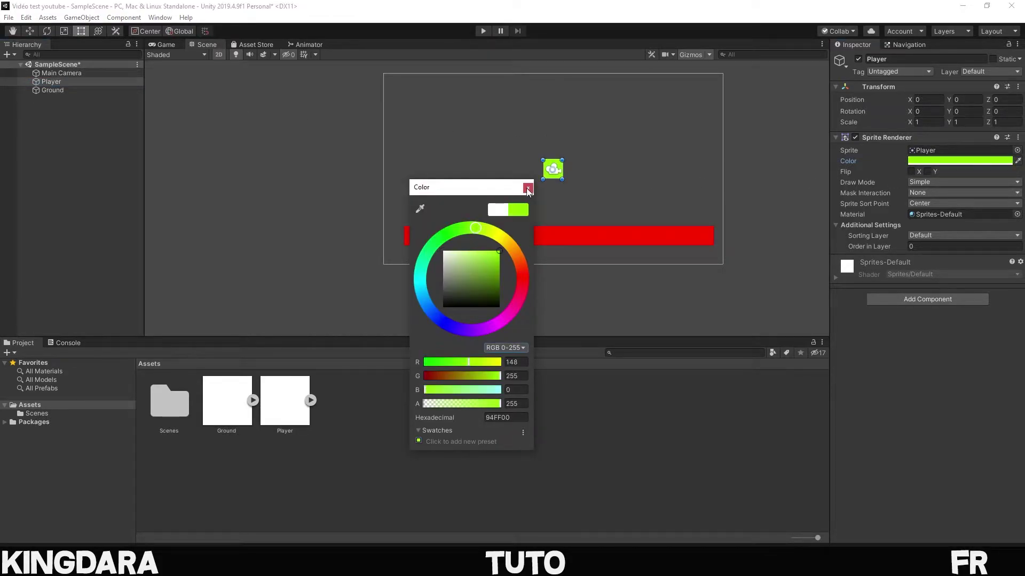
# Add Rigidbody 2D and Box Collider 2D components to the Player
pyautogui.click(946, 305)
pyautogui.write('rigidbody 2d')
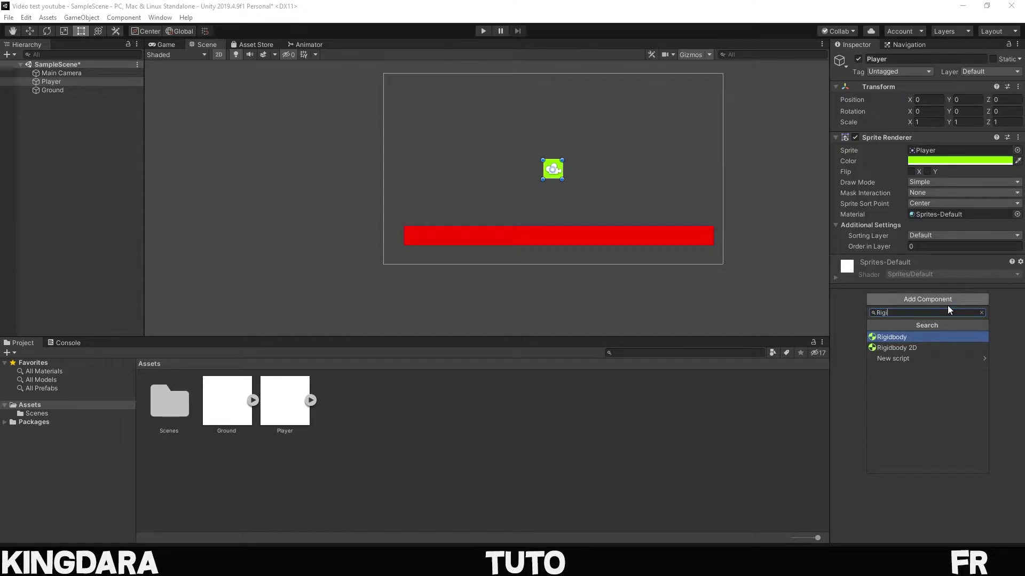
pyautogui.press('Return')
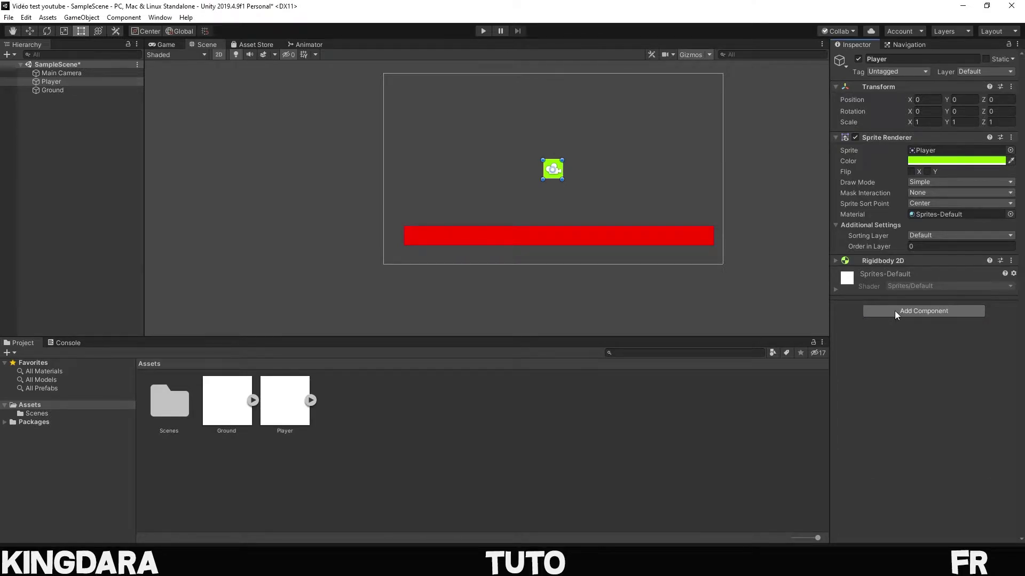
pyautogui.click(882, 316)
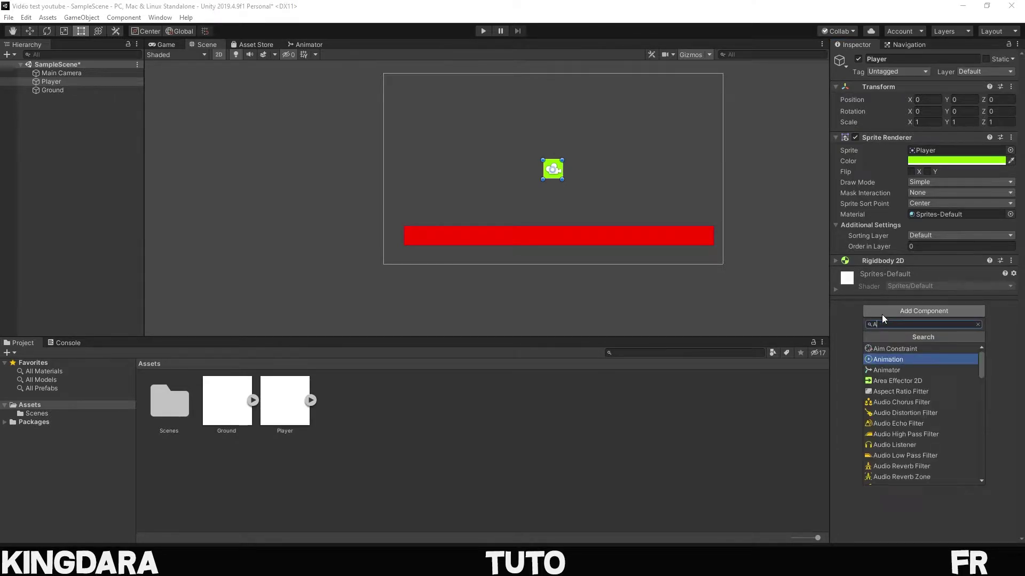
pyautogui.write('box collider 2d')
pyautogui.press('Return')
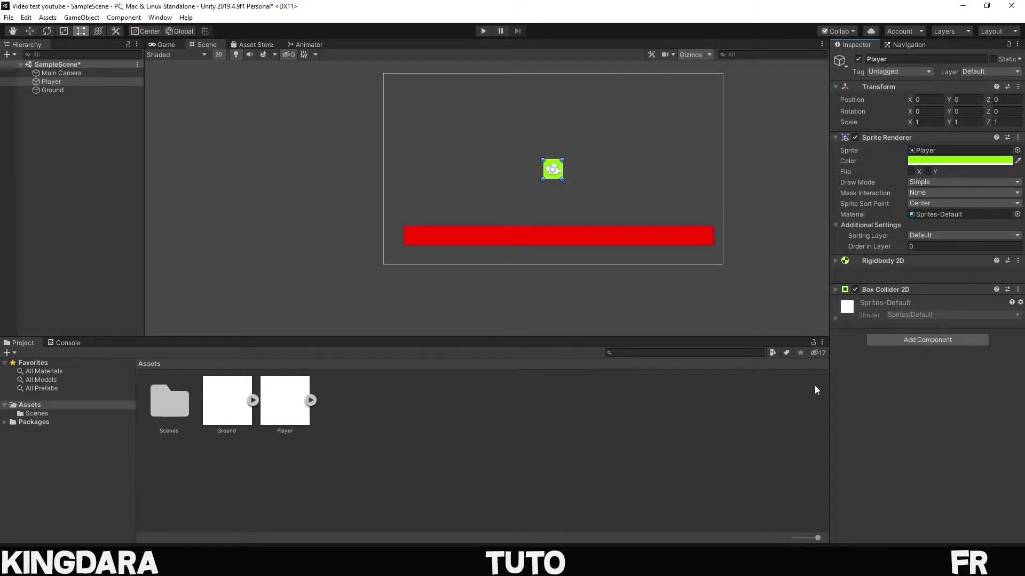
pyautogui.click(60, 90)
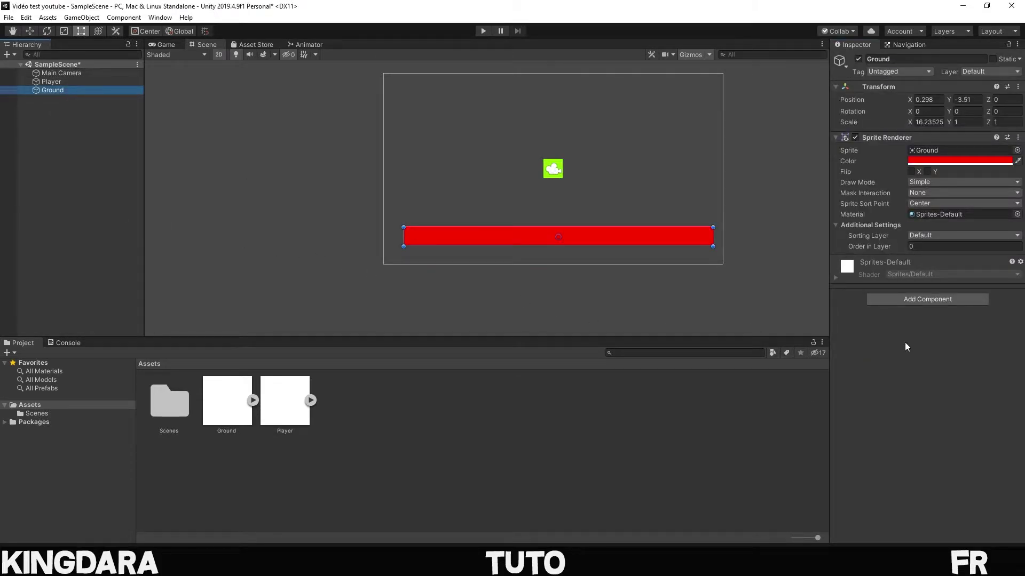
# Add a Box Collider 2D to Ground and briefly run the scene to test physics
pyautogui.click(918, 300)
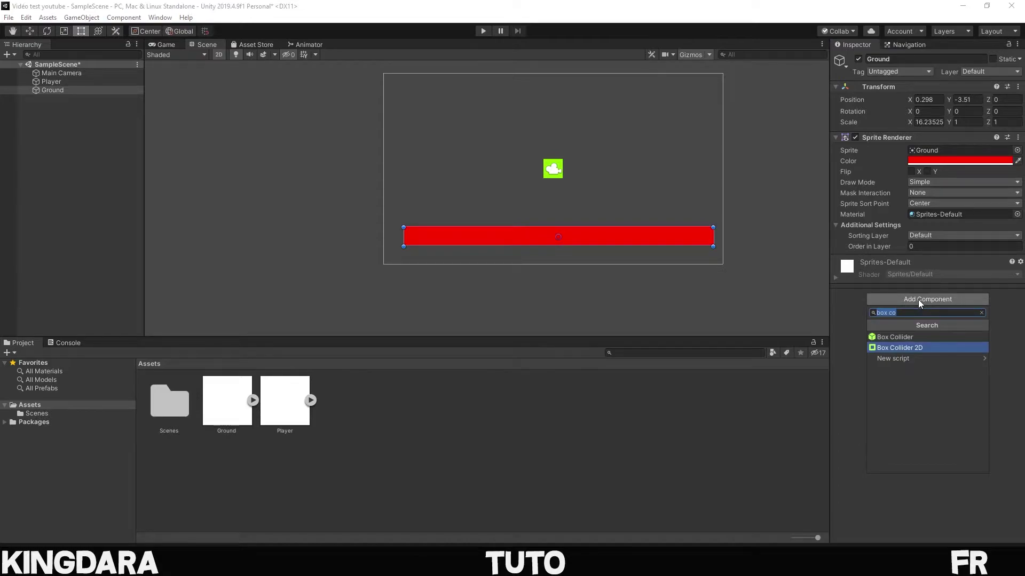
pyautogui.press('Return')
pyautogui.hotkey('ctrl', 'p')
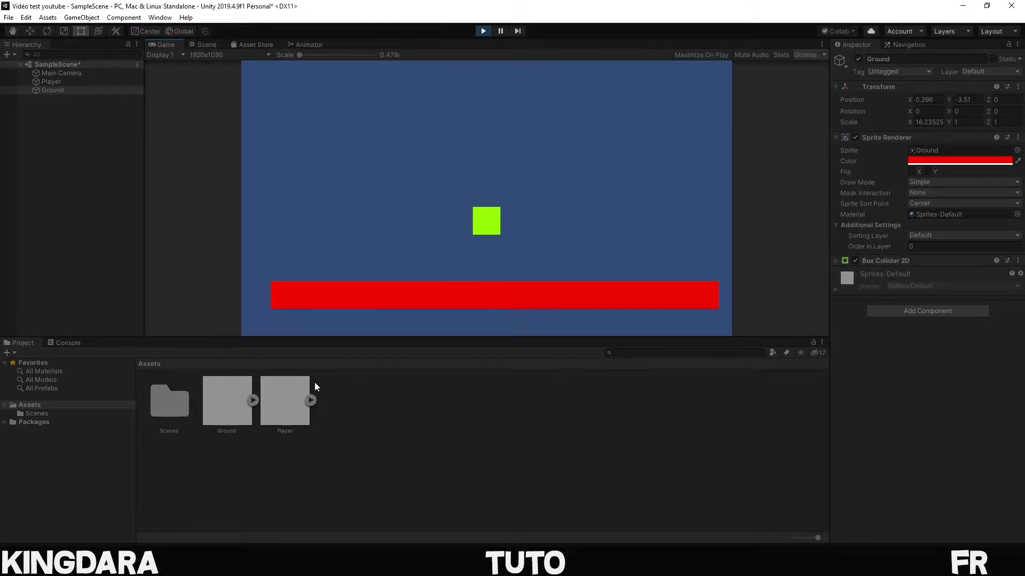
pyautogui.hotkey('ctrl', 'p')
# Create a new C# script in Assets named PlayerController
pyautogui.rightClick(380, 414)
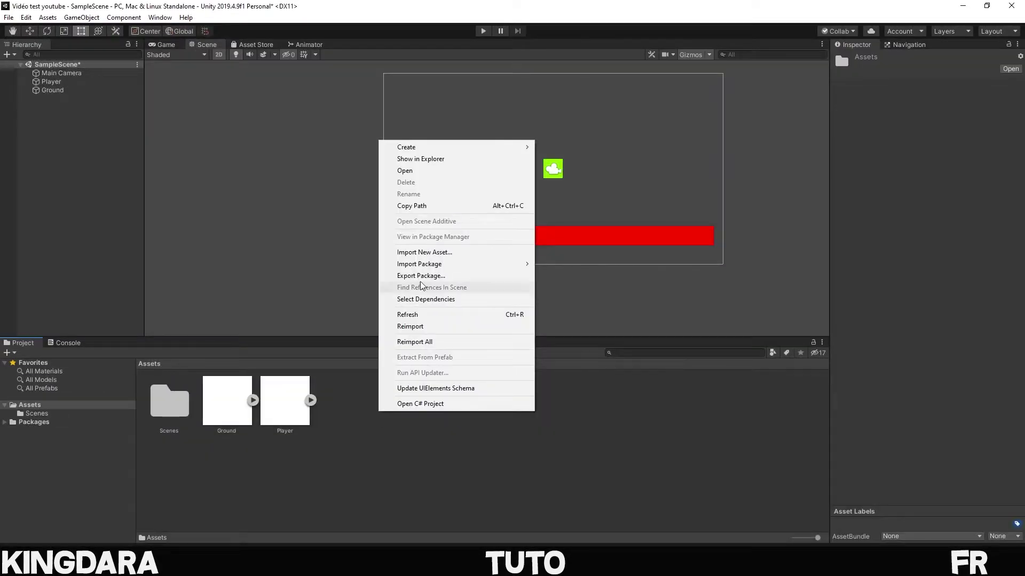
pyautogui.moveTo(465, 146)
pyautogui.click(576, 149)
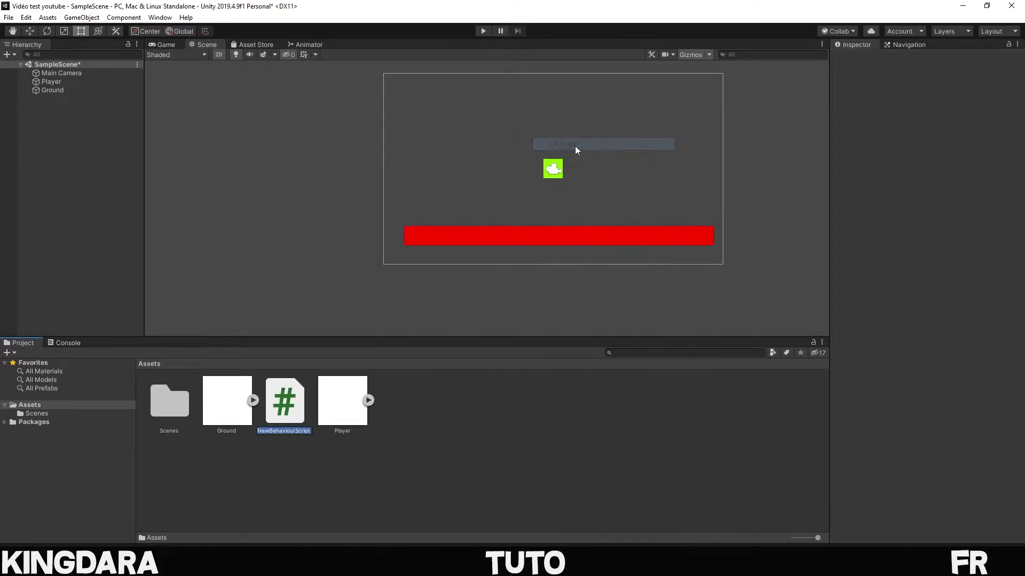
pyautogui.write('PlayerCo')
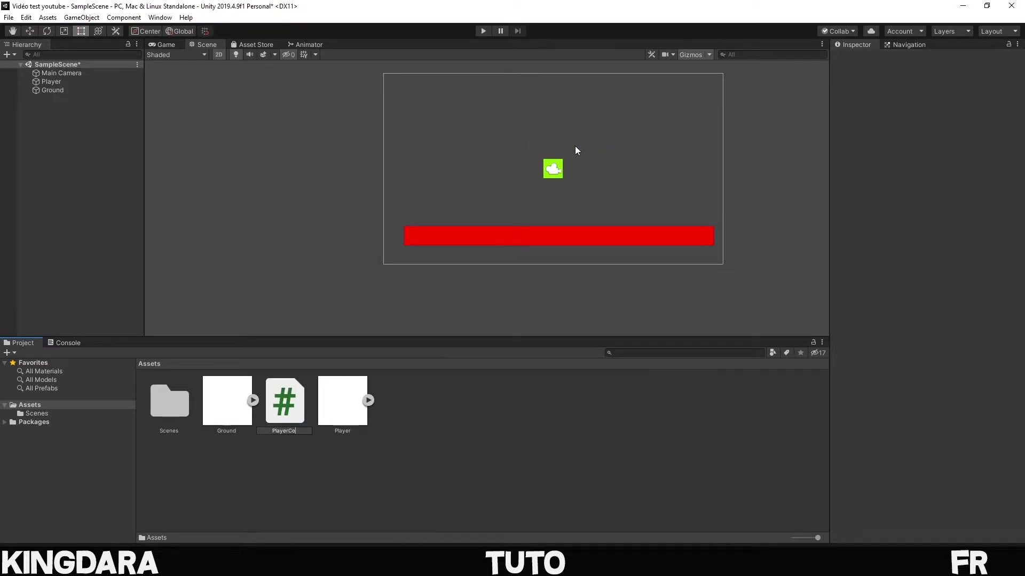
pyautogui.write('ntroller')
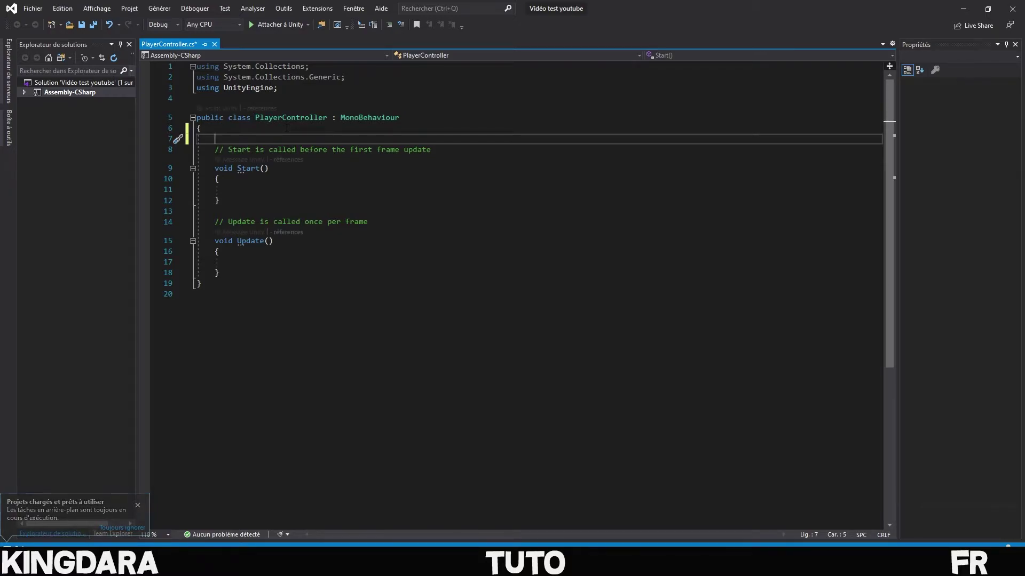
pyautogui.write('[SerializeField] ')
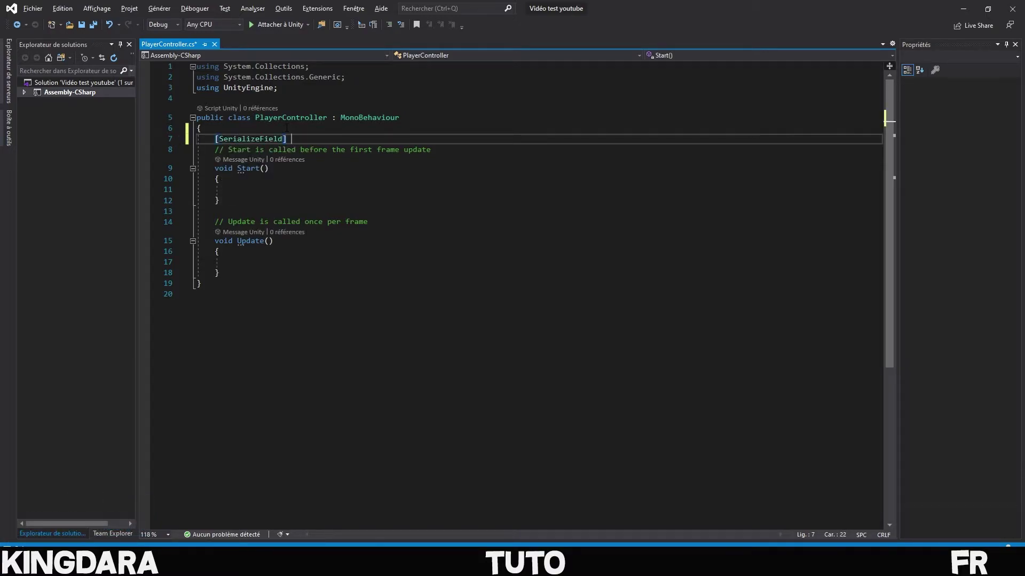
pyautogui.write('float moveSpeed;')
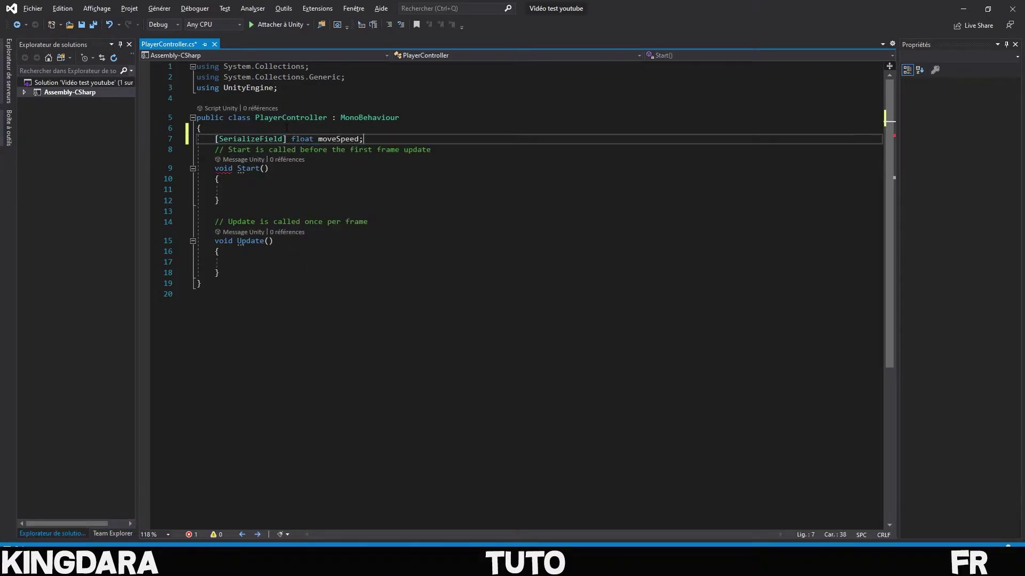
# Declare a Rigidbody2D rb field below moveSpeed
pyautogui.press('Return')
pyautogui.press('Return')
pyautogui.write('Rig')
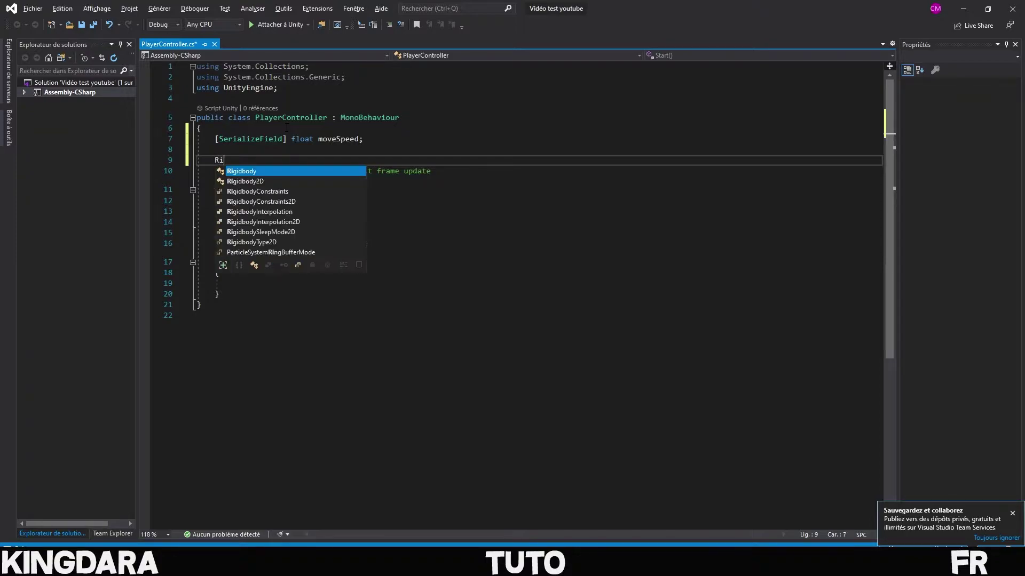
pyautogui.press('Down')
pyautogui.press('Tab')
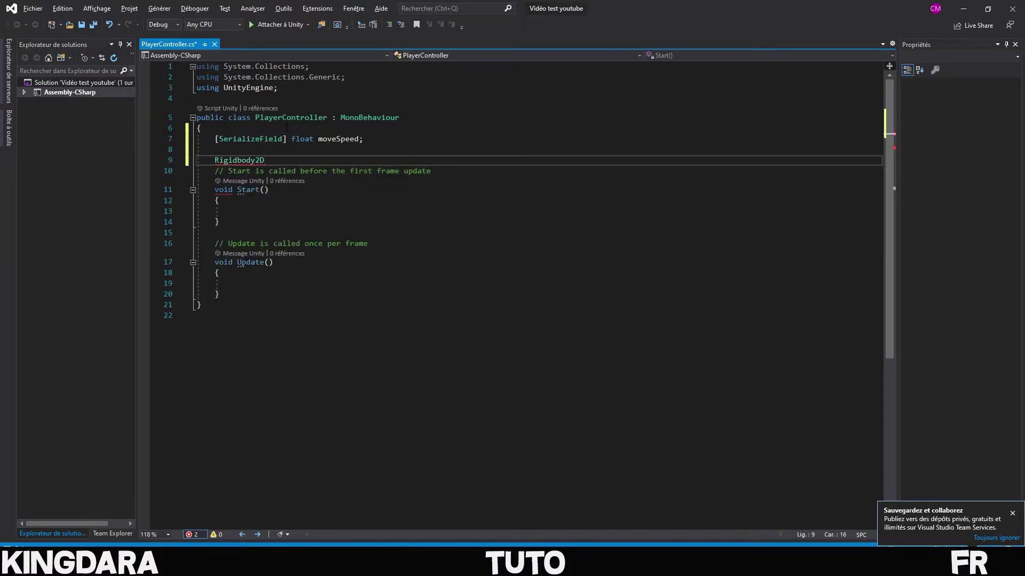
pyautogui.write(' rb;')
# Assign rb = GetComponent<Rigidbody2D>() in Start() and save the script
pyautogui.press('Return')
pyautogui.press('Return')
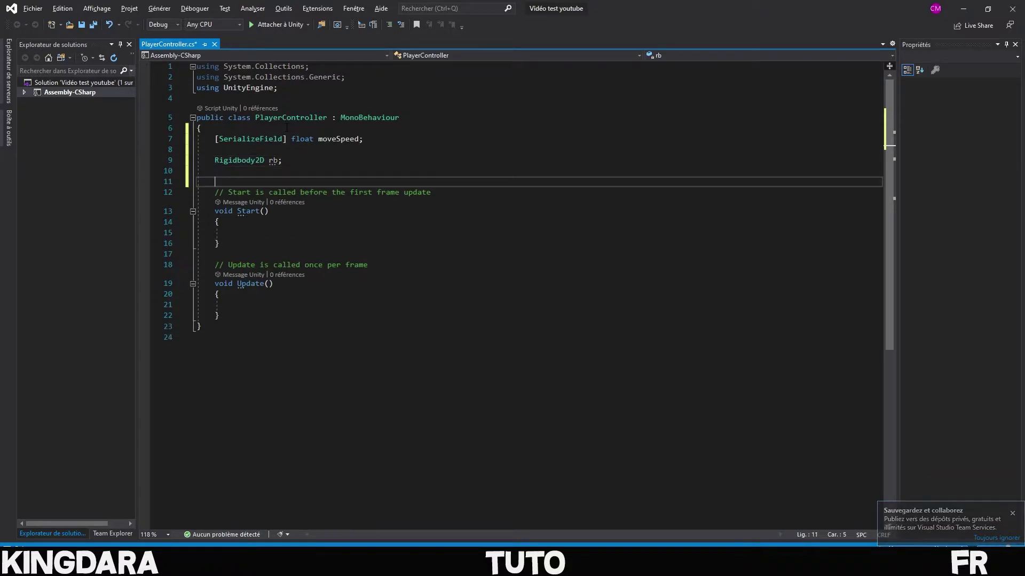
pyautogui.press('Down')
pyautogui.press('Down')
pyautogui.press('Down')
pyautogui.press('Down')
pyautogui.press('Tab')
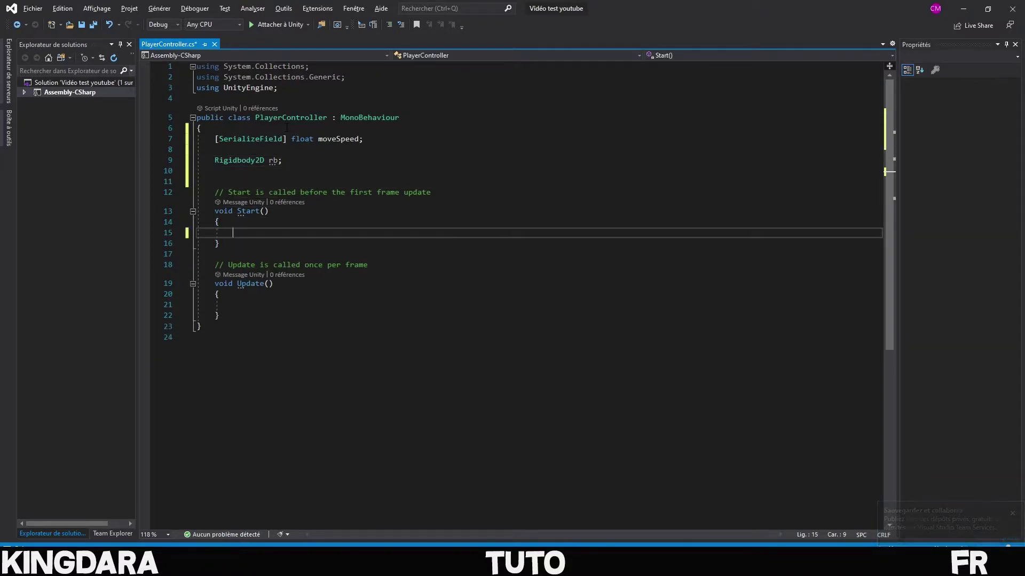
pyautogui.write('rb = get')
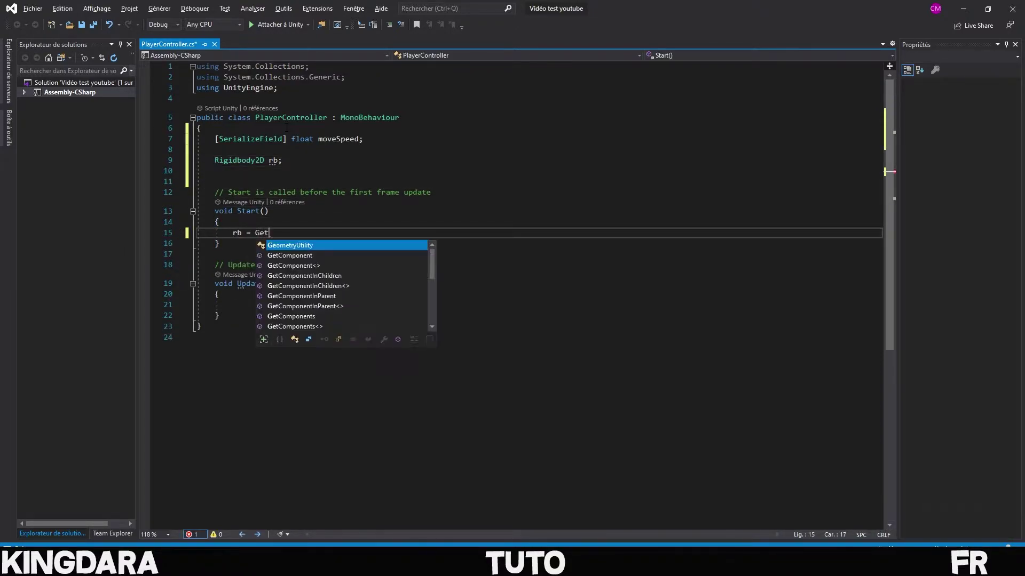
pyautogui.press('Tab')
pyautogui.write('<rig')
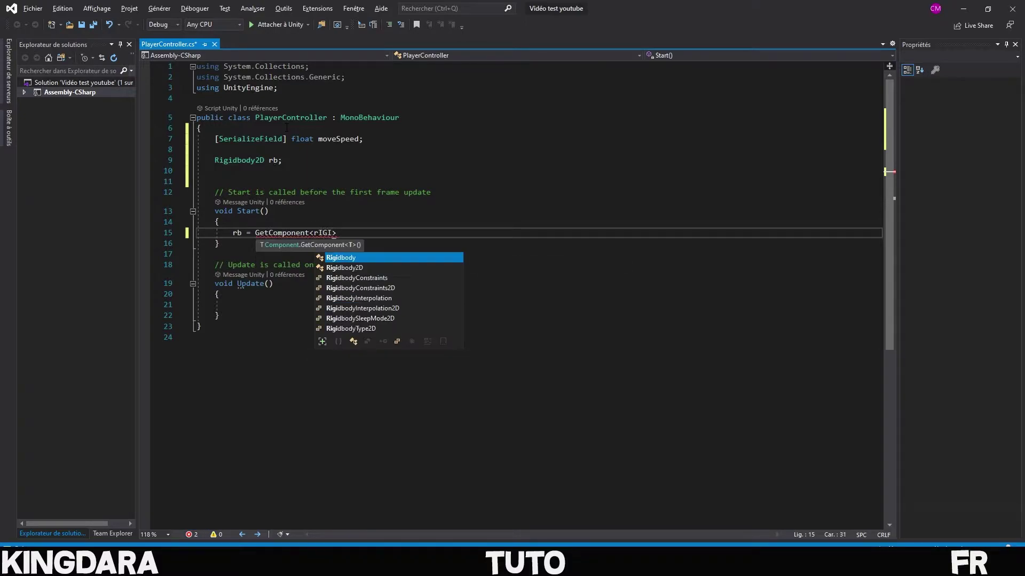
pyautogui.press('Tab')
pyautogui.write('();')
pyautogui.hotkey('ctrl', 's')
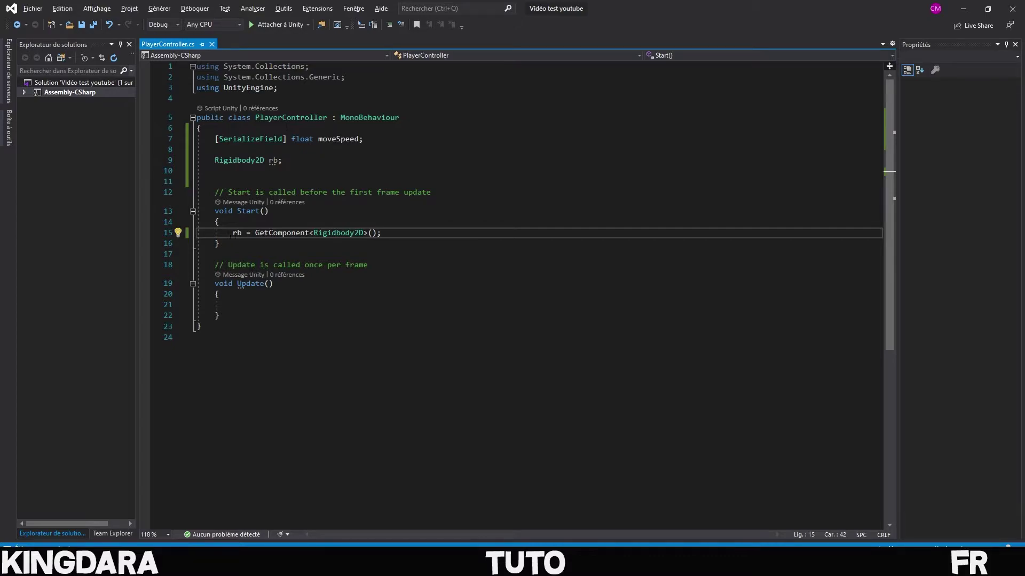
# Review the rb assignment line and open blank lines below Update()
pyautogui.moveTo(231, 235); pyautogui.dragTo(387, 234)
pyautogui.click(386, 233)
pyautogui.moveTo(235, 234); pyautogui.dragTo(388, 233)
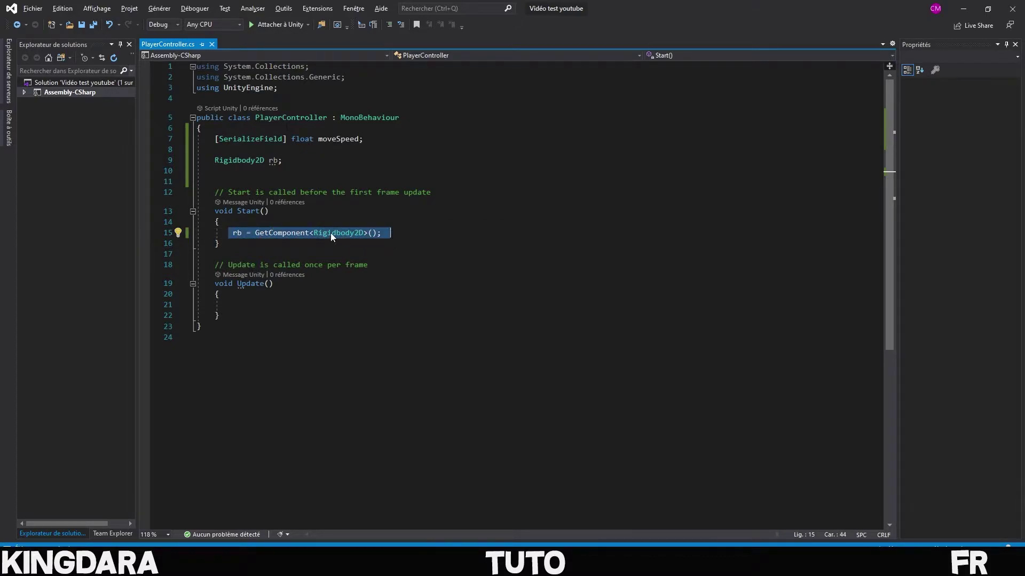
pyautogui.click(265, 315)
pyautogui.press('Return')
pyautogui.press('Return')
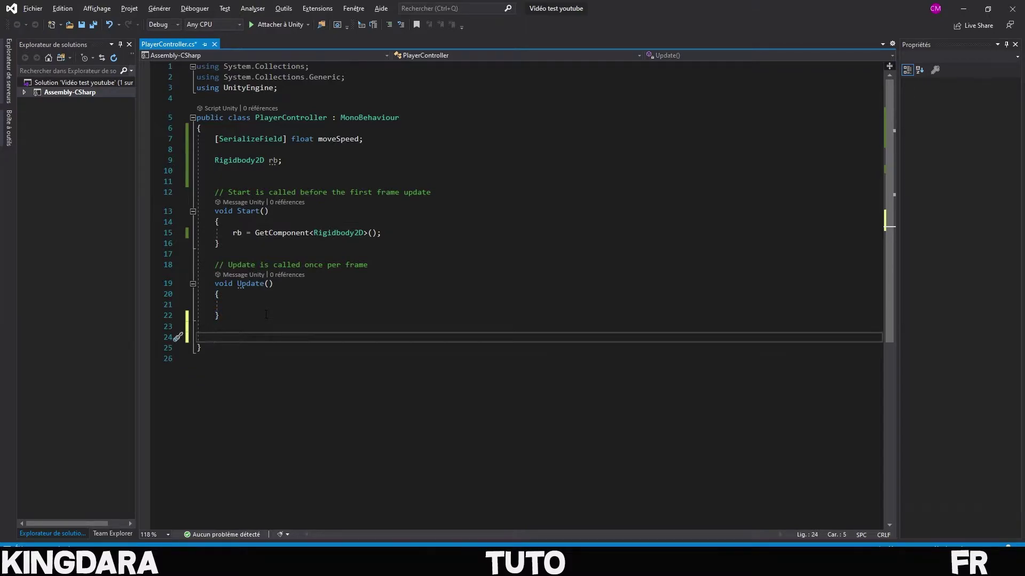
# Write void Move() creating Vector2 movement from Input.GetAxis("Horizontal") and rb.velocity.y
pyautogui.write('void Move()')
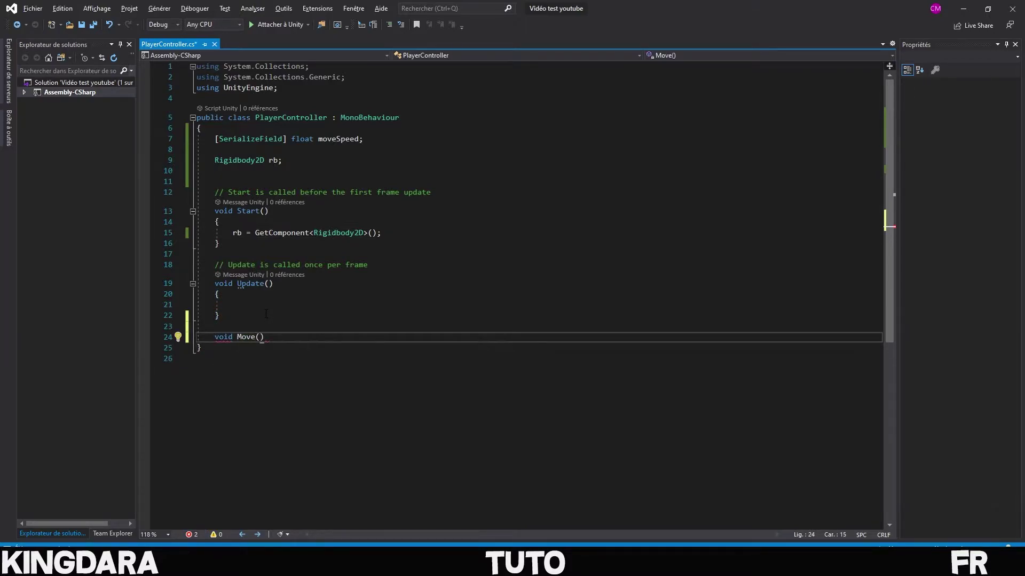
pyautogui.press('Return')
pyautogui.write('{')
pyautogui.press('Return')
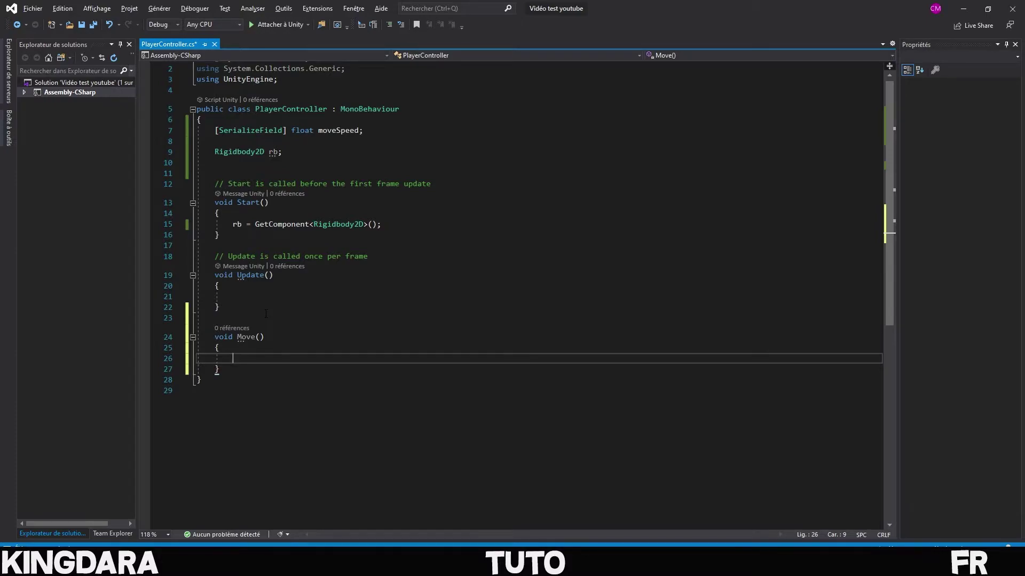
pyautogui.write('Vector2 m')
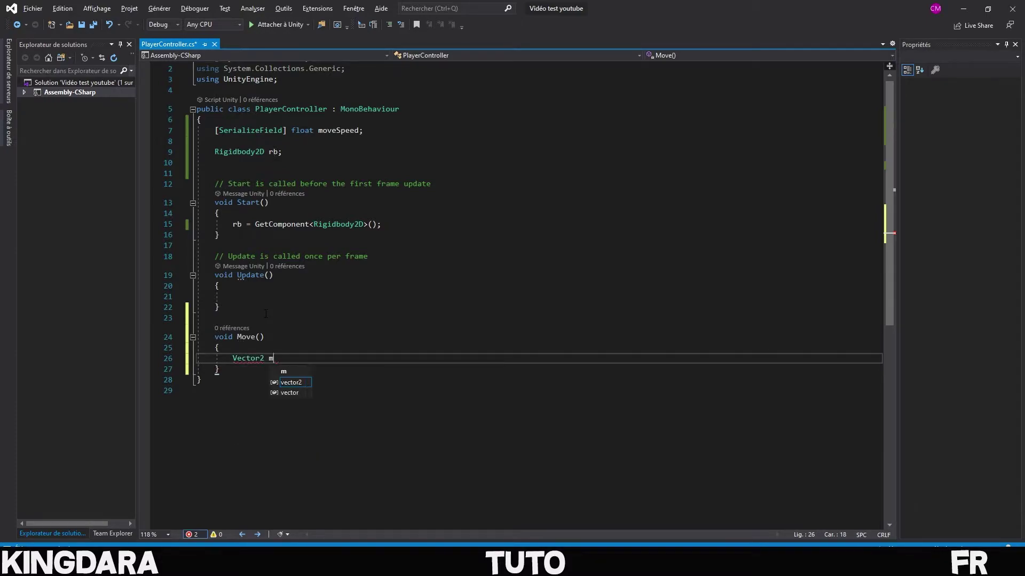
pyautogui.write('ovmeent')
pyautogui.press('BackSpace')
pyautogui.press('BackSpace')
pyautogui.press('BackSpace')
pyautogui.write('ement = ')
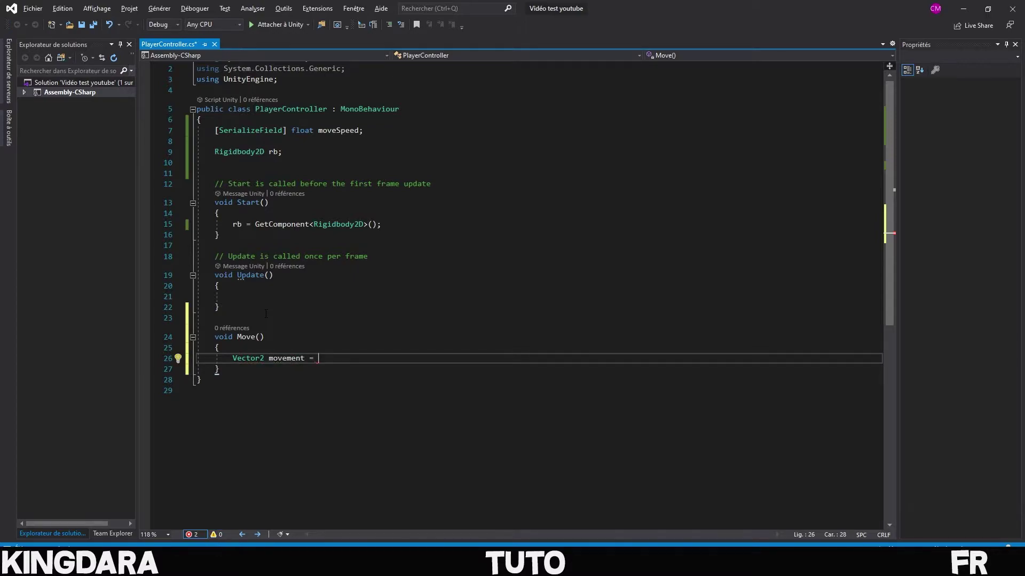
pyautogui.write('new Vector2(')
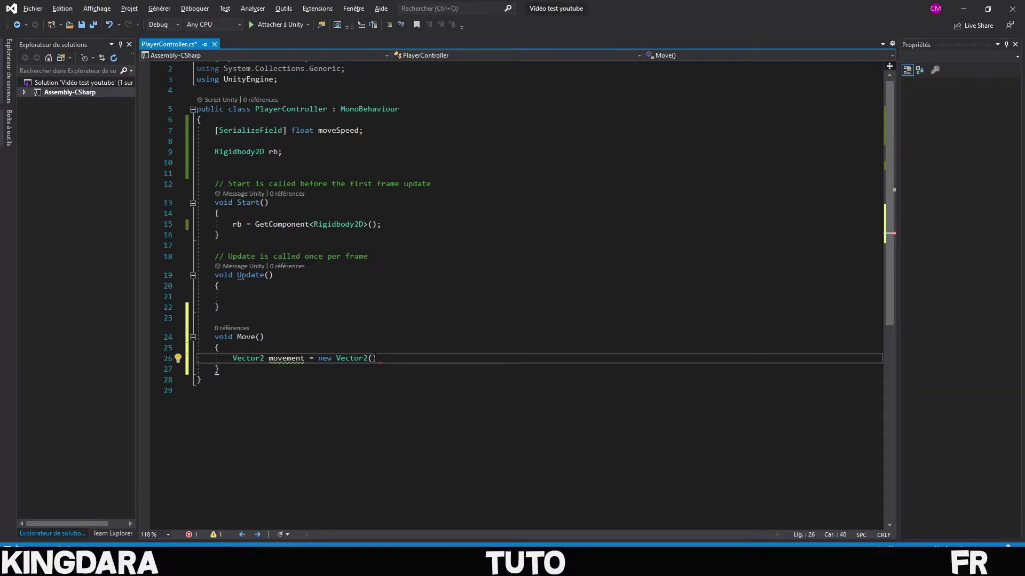
pyautogui.write('Input.G')
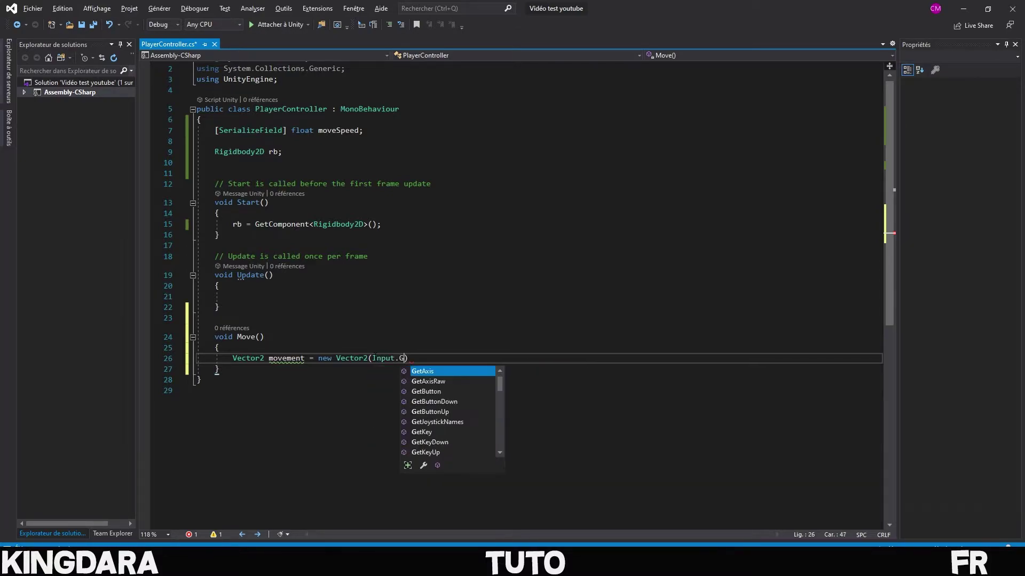
pyautogui.write('etAxis("')
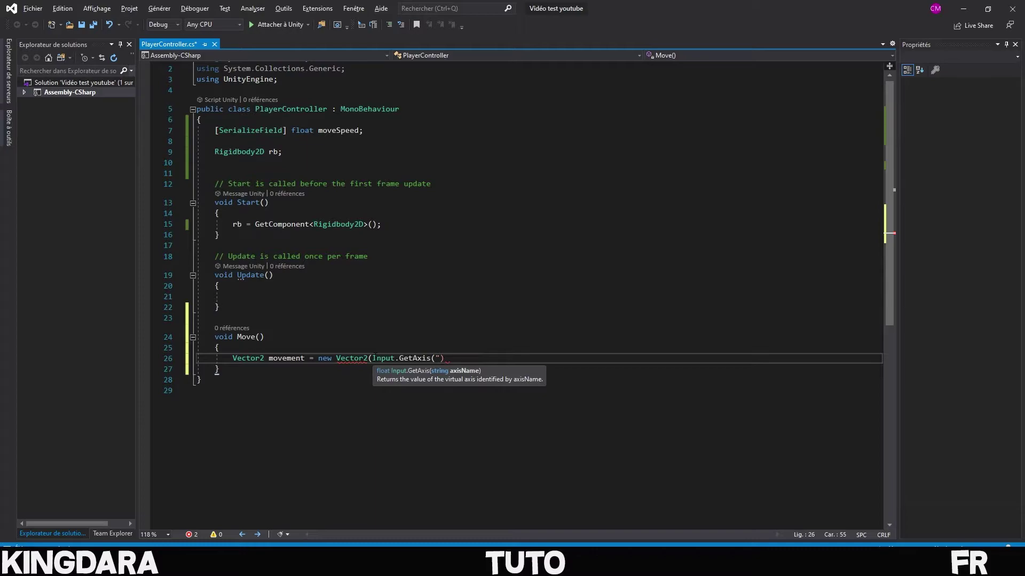
pyautogui.write('Hor')
pyautogui.write('izontal"), ')
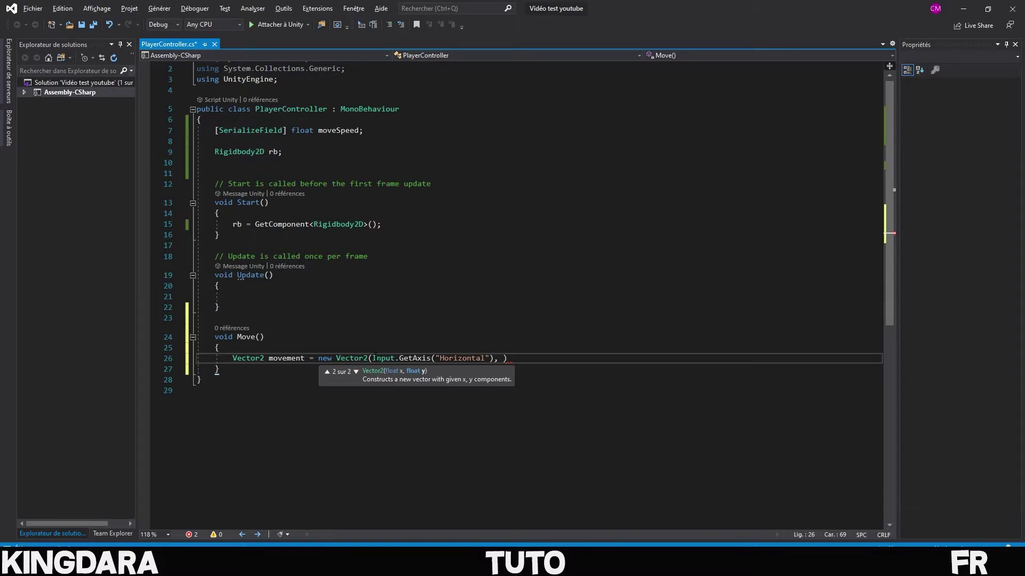
pyautogui.write('rb.v')
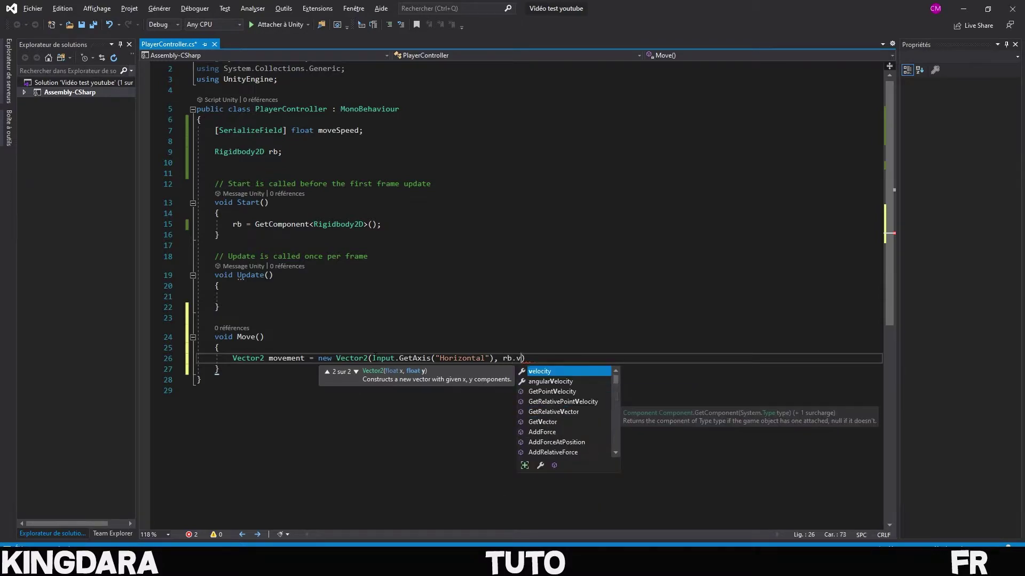
pyautogui.write('el')
pyautogui.press('Tab')
pyautogui.write('.y)')
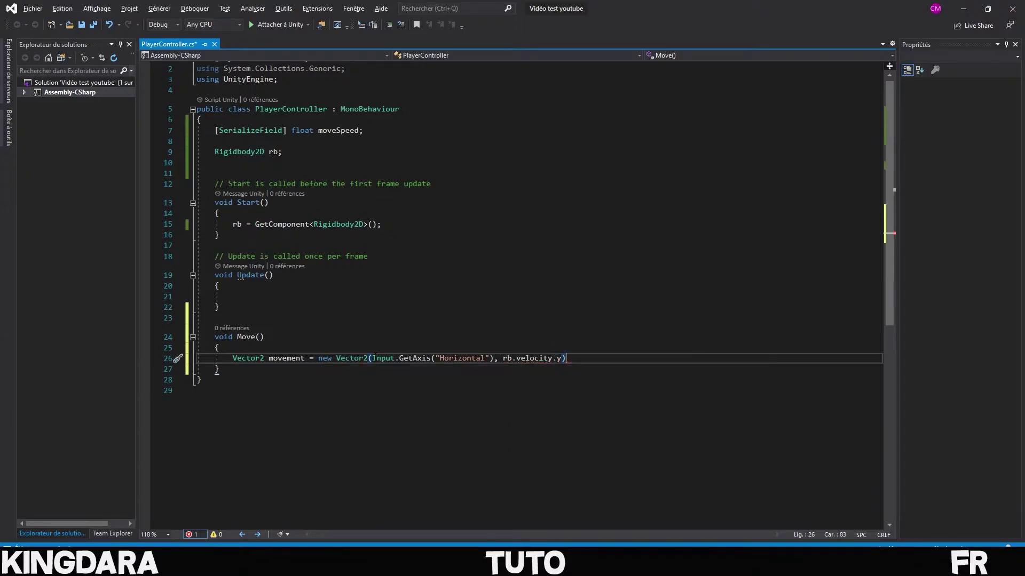
pyautogui.write(';')
pyautogui.press('Return')
pyautogui.press('Return')
# Multiply the horizontal input by moveSpeed * Time.fixedDeltaTime
pyautogui.click(418, 369)
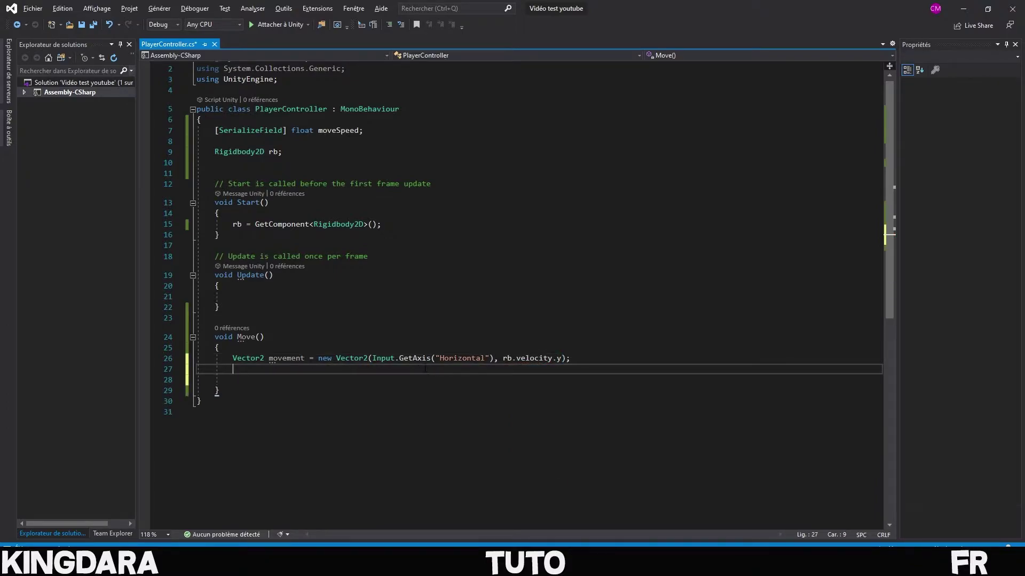
pyautogui.click(490, 358)
pyautogui.write('* m')
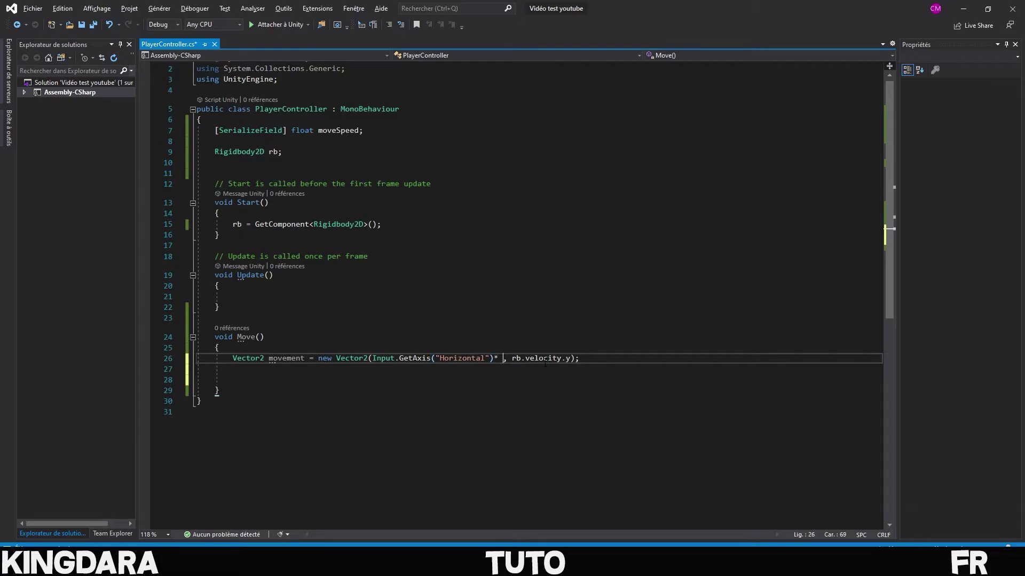
pyautogui.write('oveSpeed ')
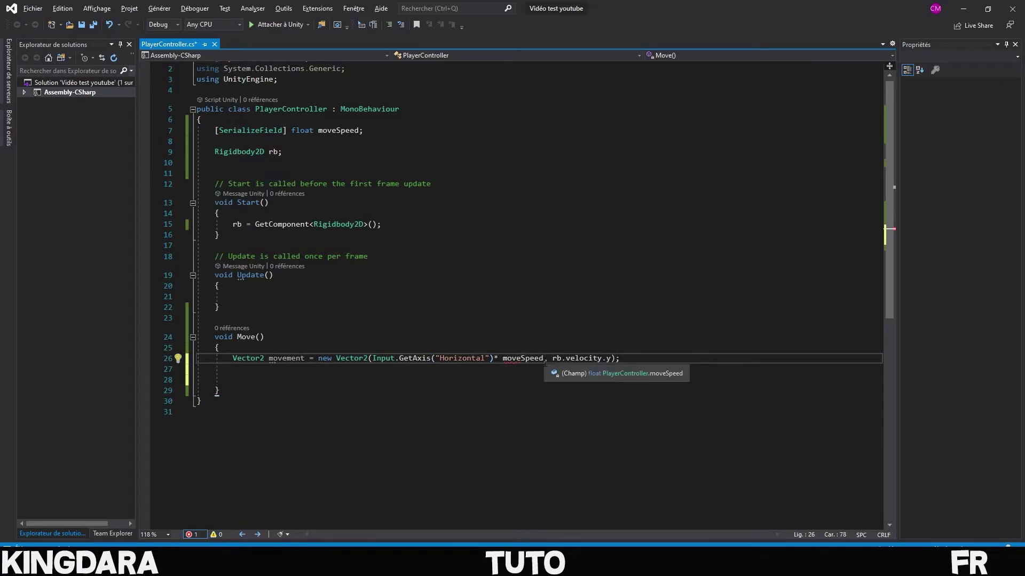
pyautogui.write('* Time.')
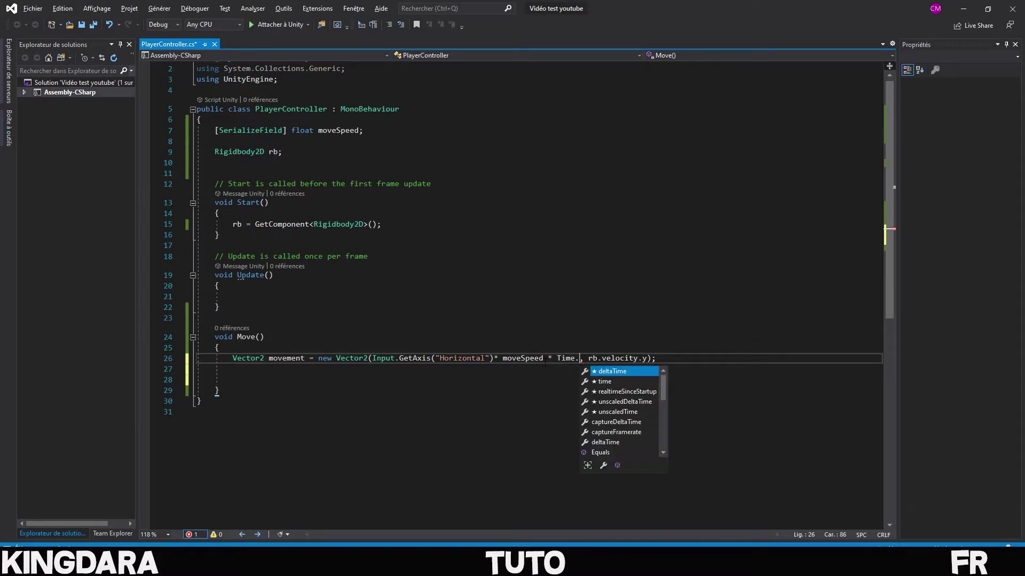
pyautogui.write('fixed')
pyautogui.press('Tab')
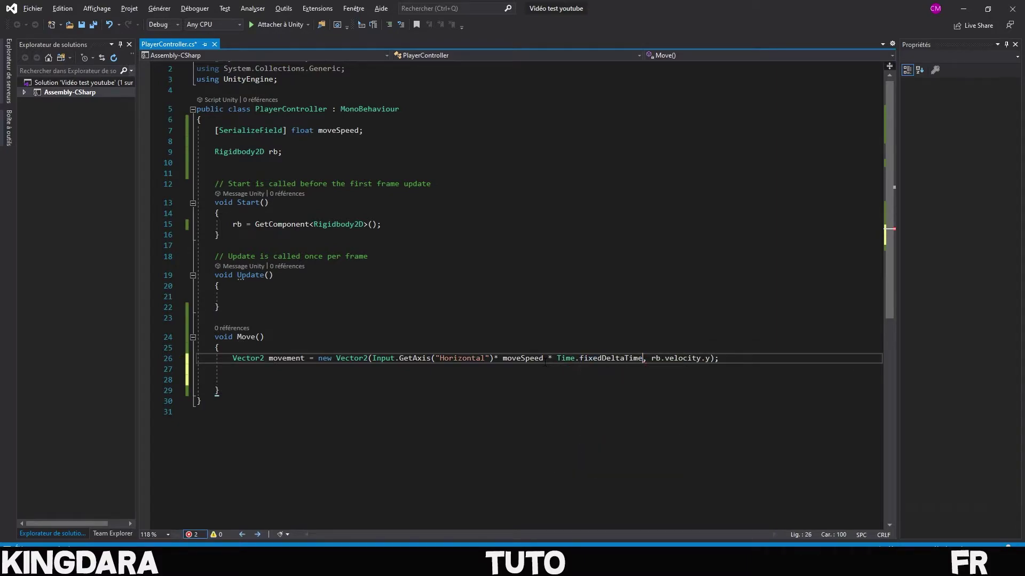
pyautogui.press('Left')
pyautogui.press('Left')
pyautogui.press('Left')
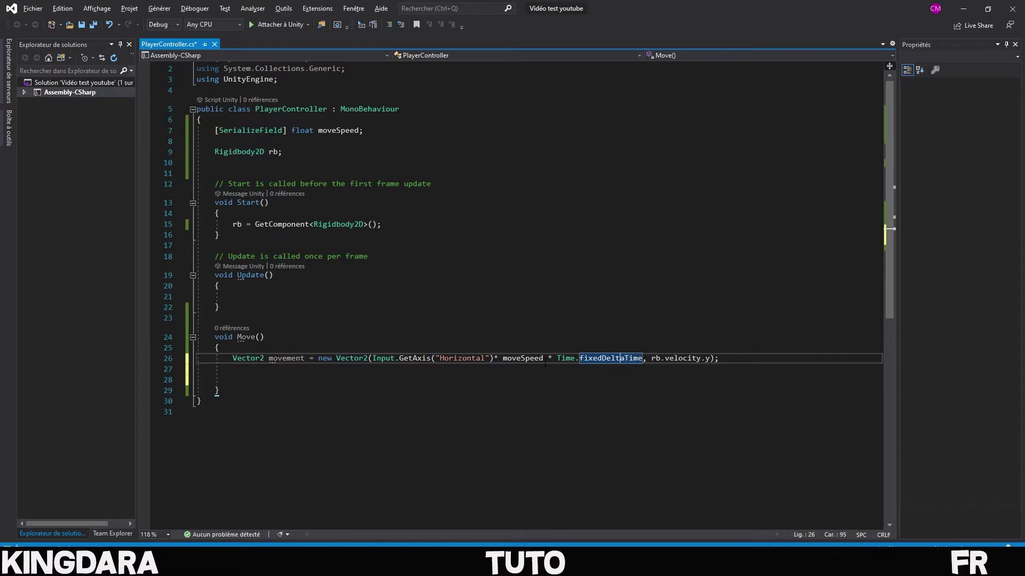
pyautogui.press('Left')
pyautogui.press('Left')
pyautogui.press('Left')
pyautogui.press('Left')
pyautogui.press('Left')
pyautogui.press('Left')
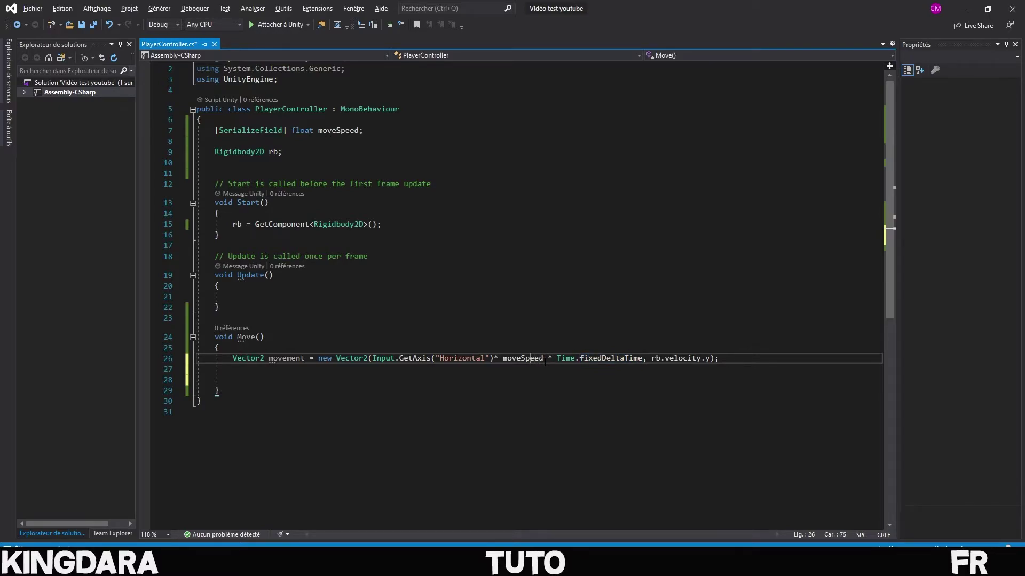
pyautogui.press('Left')
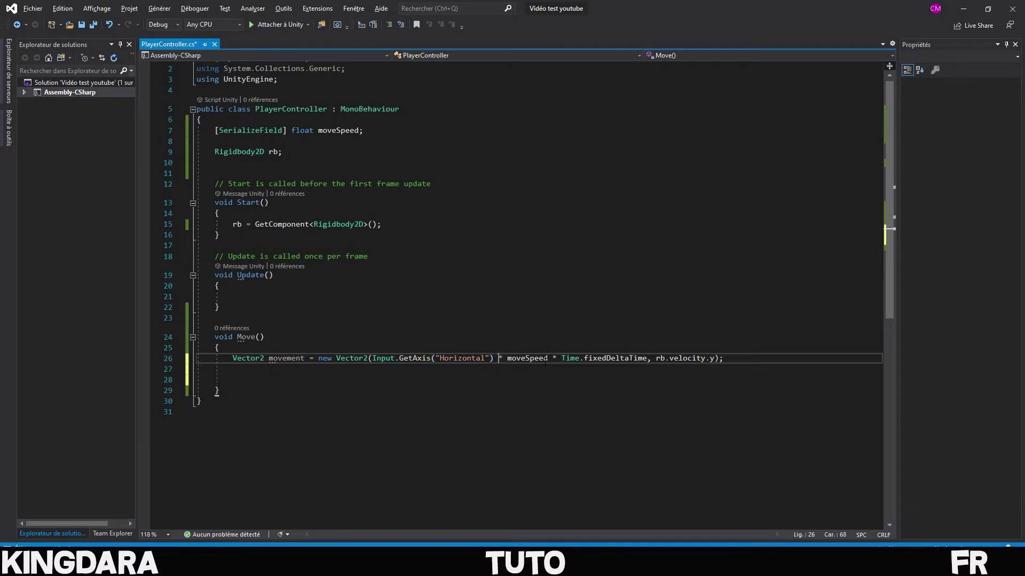
pyautogui.click(771, 358)
pyautogui.press('Return')
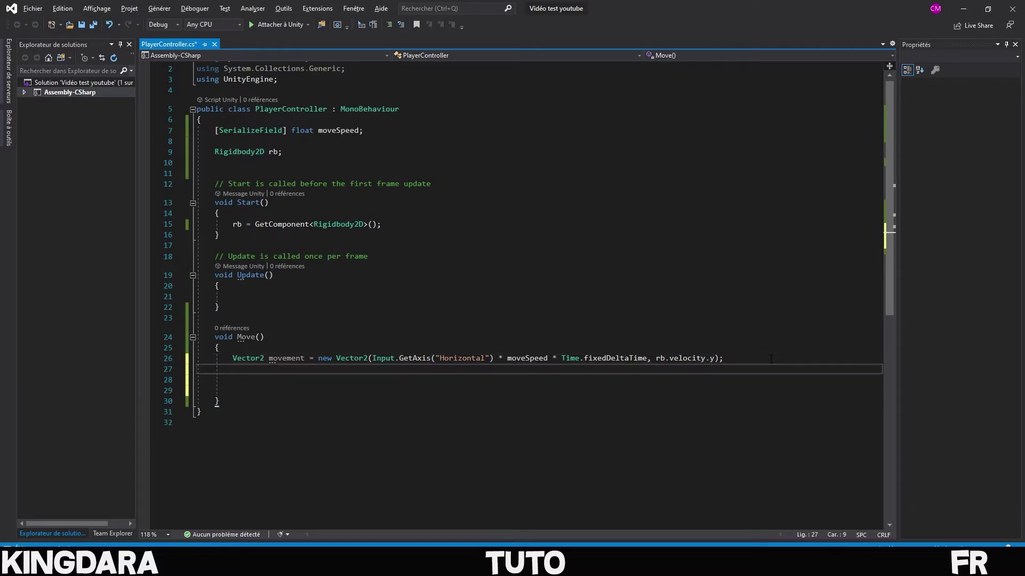
# Set rb.velocity = movement; inside Move()
pyautogui.write('rb')
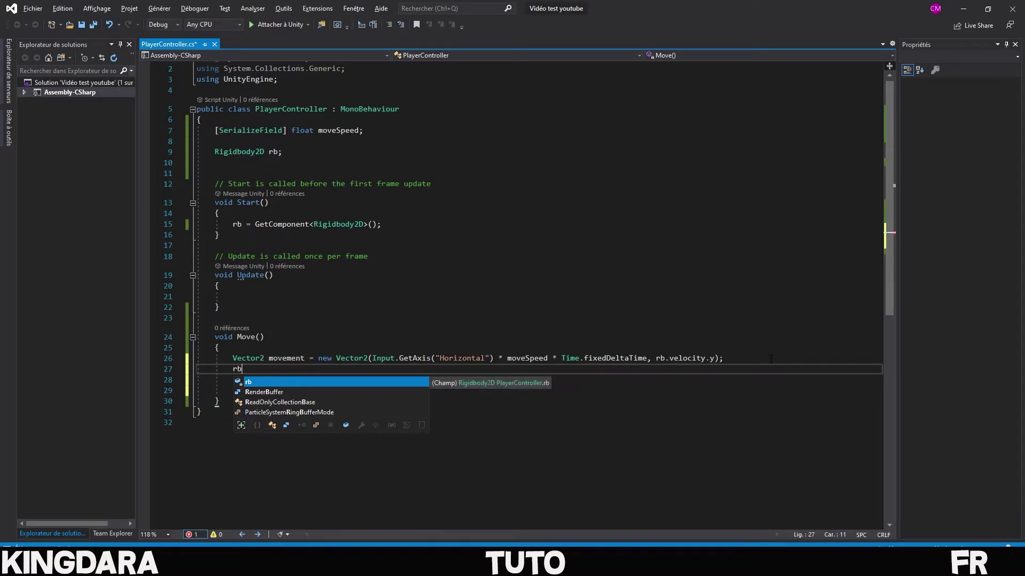
pyautogui.write('.vel')
pyautogui.press('Tab')
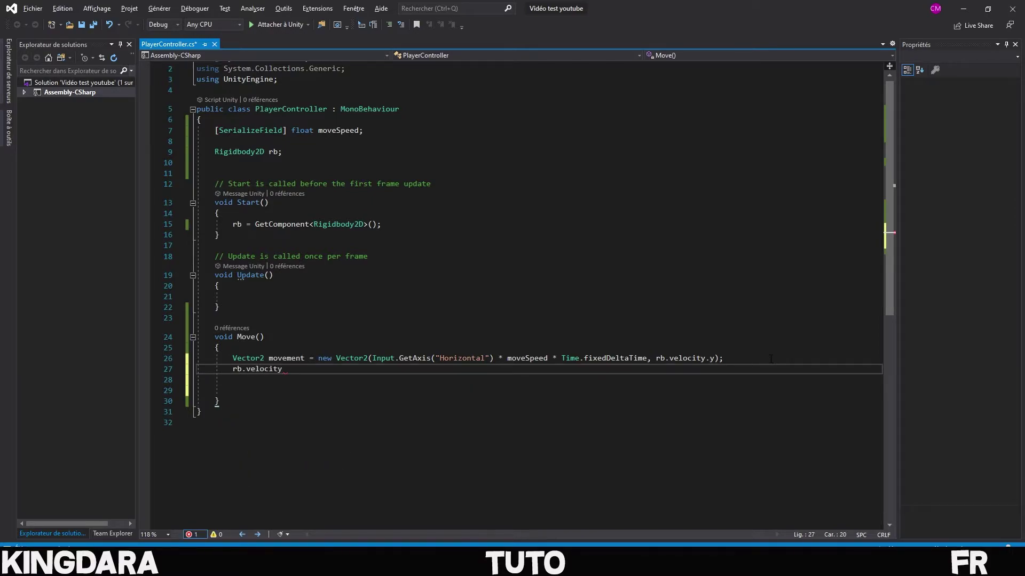
pyautogui.write(' = moveme')
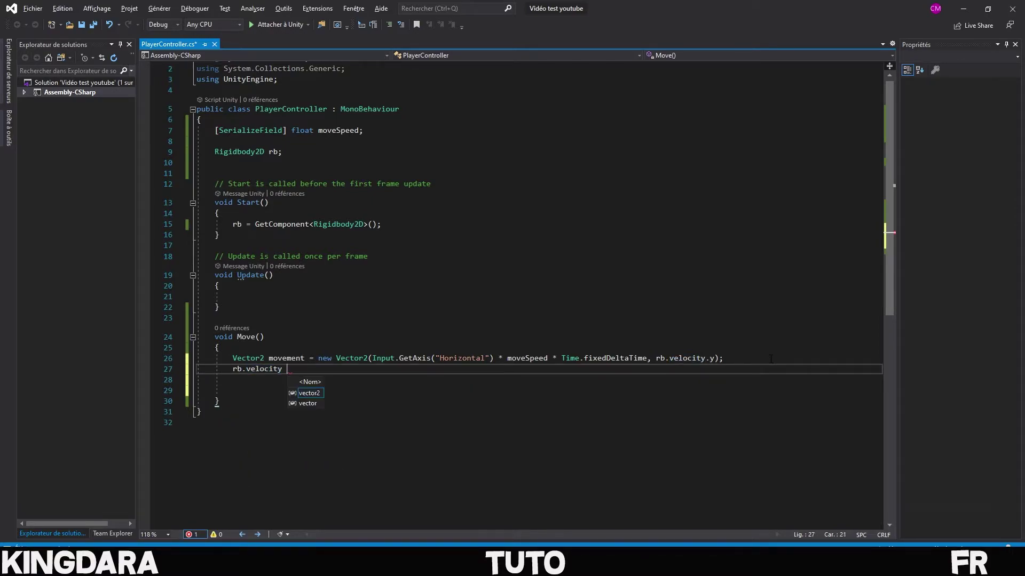
pyautogui.press('Tab')
pyautogui.write(';')
# Add a FixedUpdate() method that calls Move(), then return to Unity
pyautogui.click(335, 318)
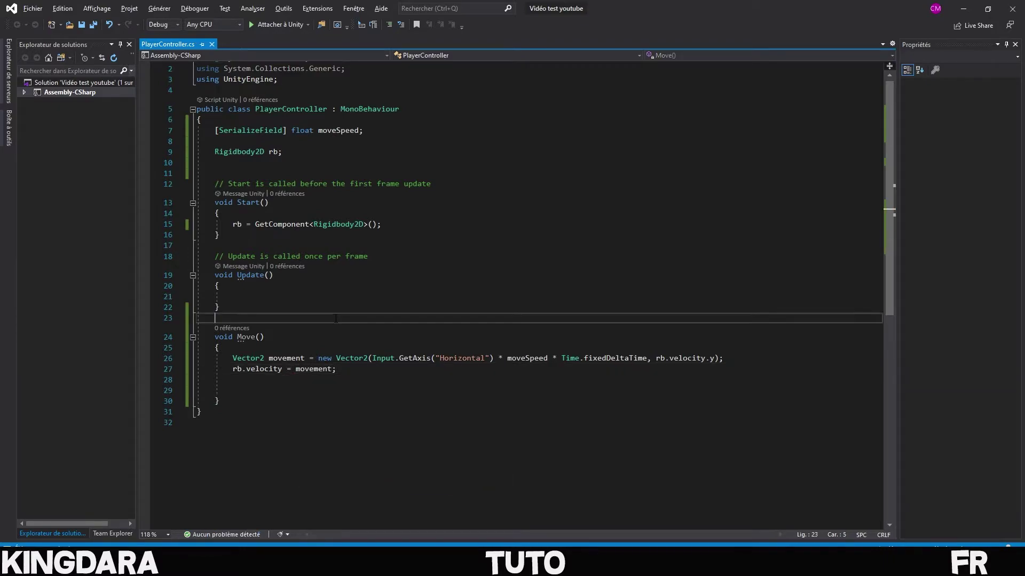
pyautogui.press('Return')
pyautogui.write('void fix')
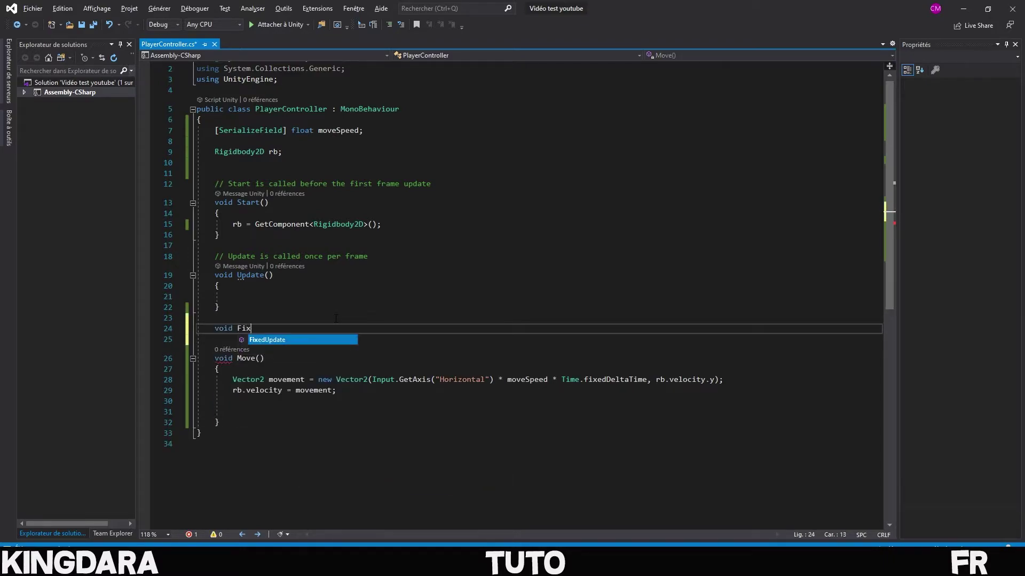
pyautogui.press('Tab')
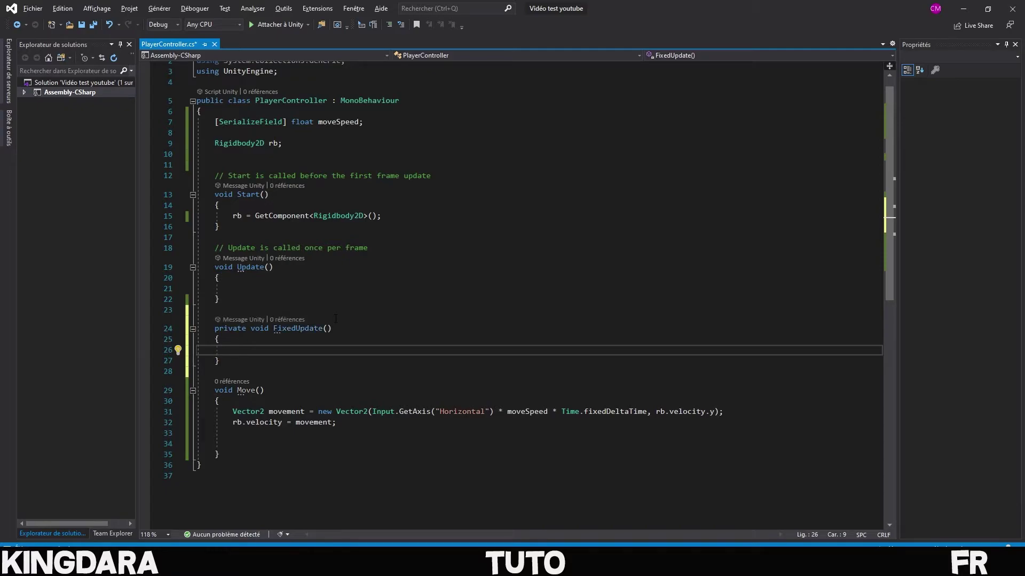
pyautogui.write('move')
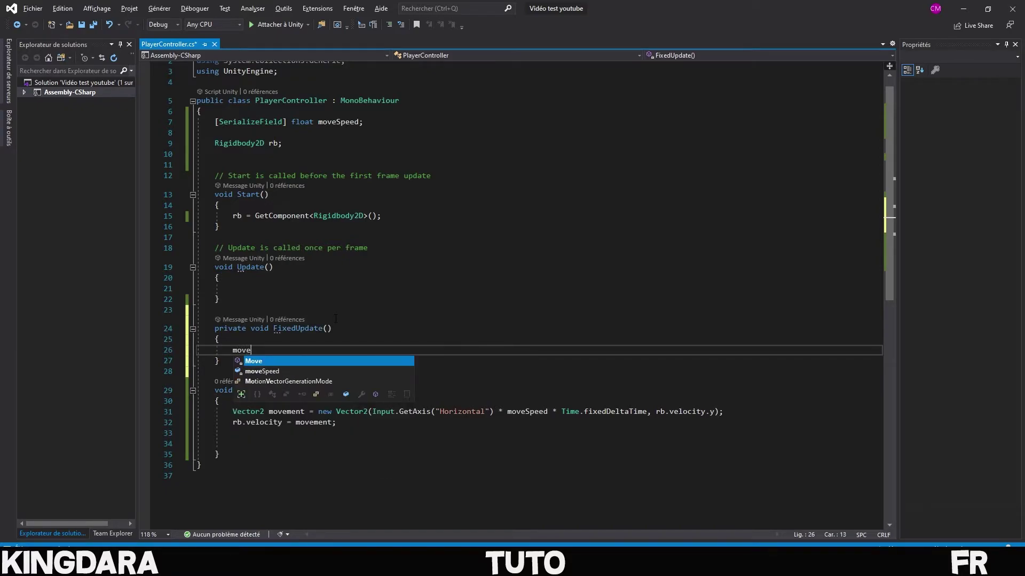
pyautogui.write('();')
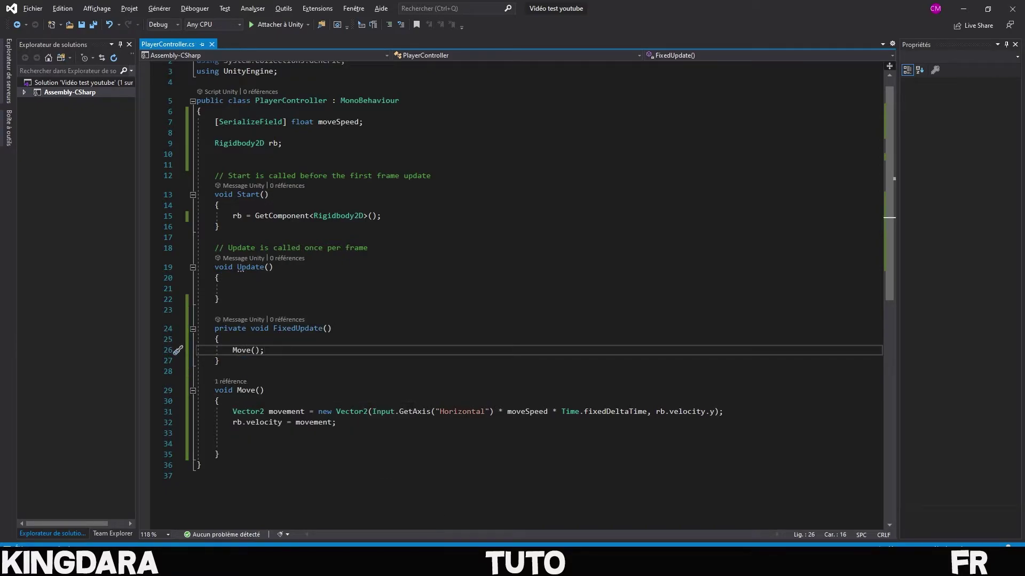
pyautogui.hotkey('alt', 'Tab')
# Attach the PlayerController script to Player and set Move Speed to 300
pyautogui.click(44, 85)
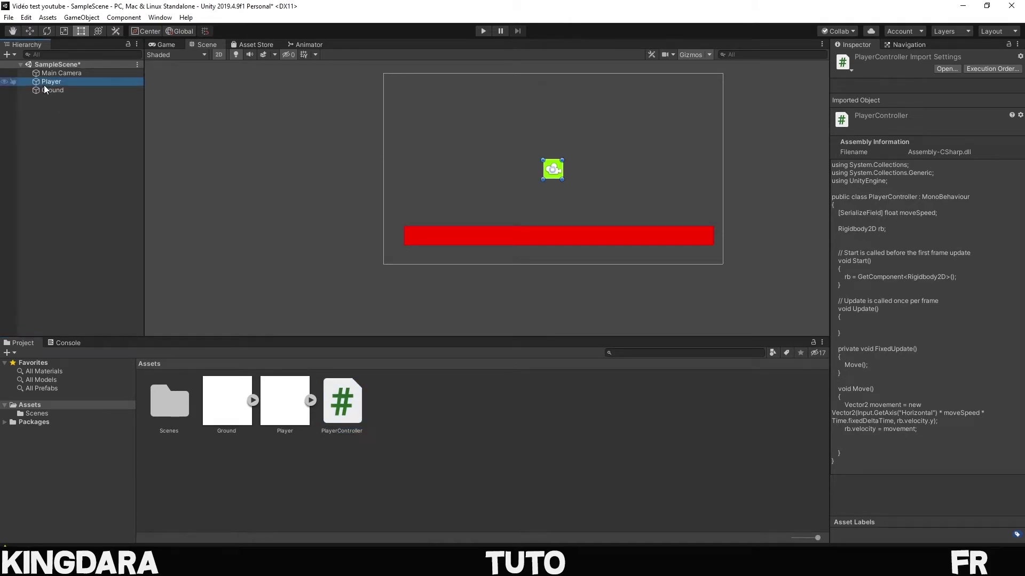
pyautogui.moveTo(342, 403); pyautogui.dragTo(939, 374)
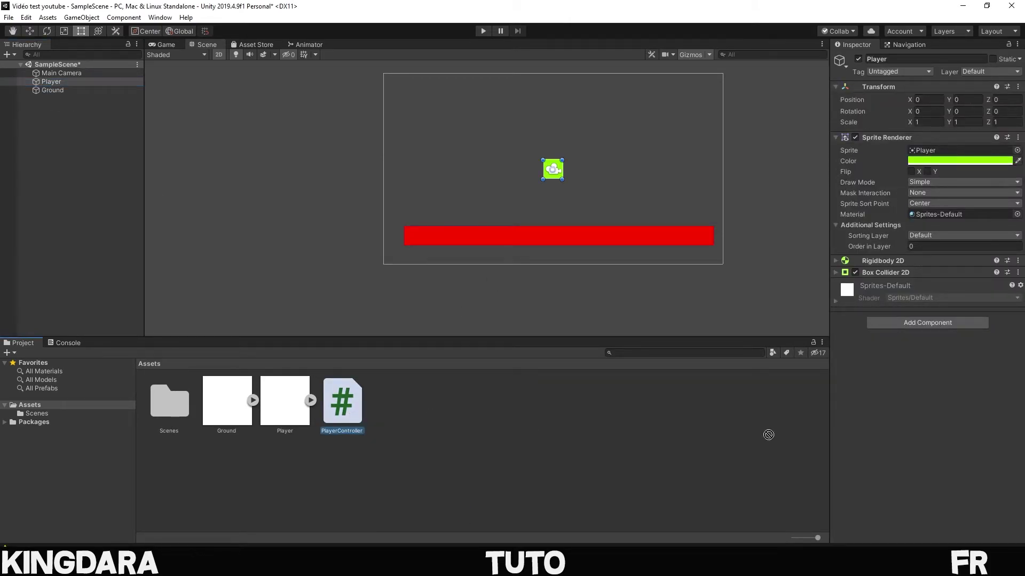
pyautogui.click(918, 308)
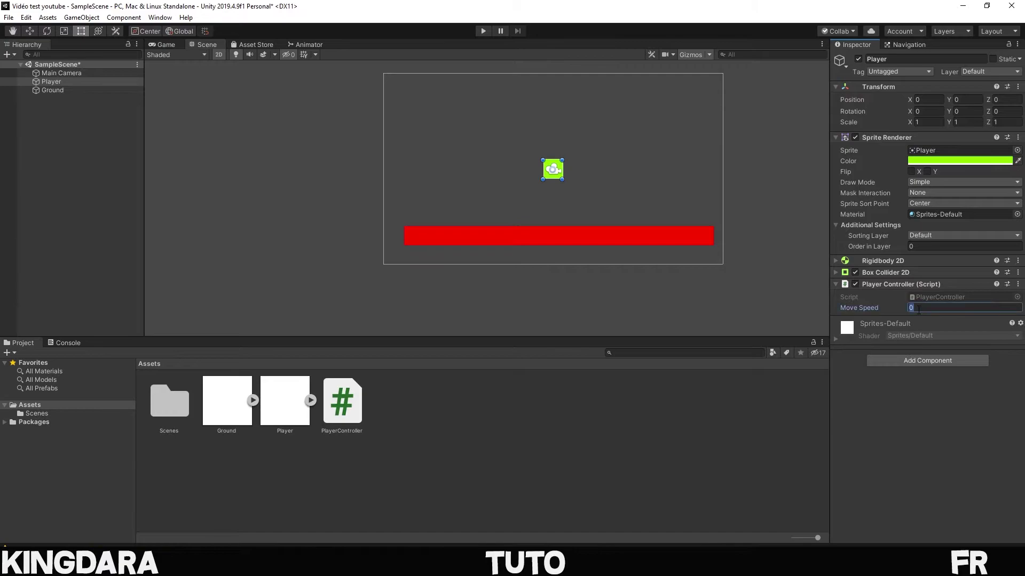
pyautogui.write('300')
# Play the scene, move the player with Left and Right arrows, then stop
pyautogui.click(484, 32)
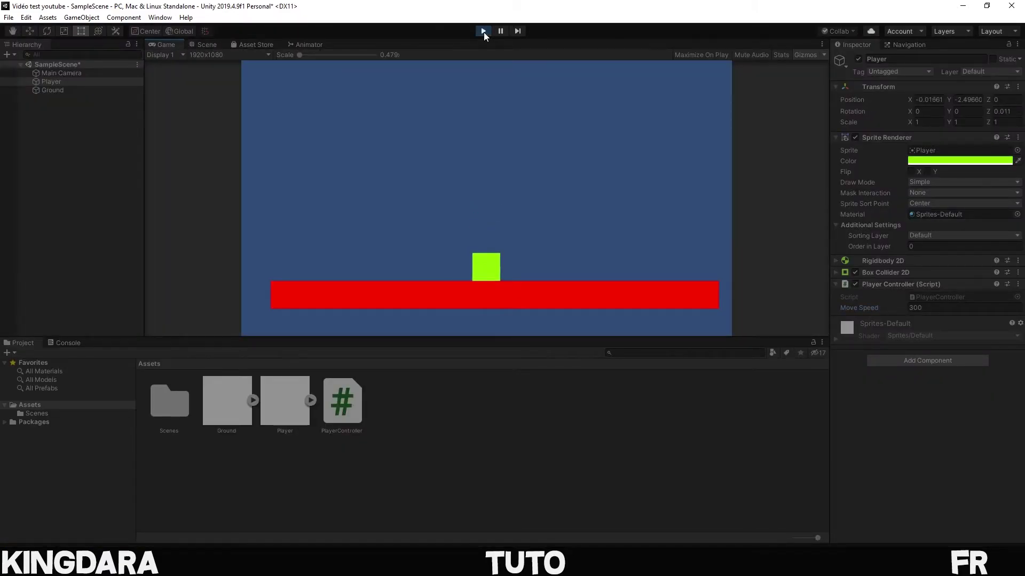
pyautogui.press('Left')
pyautogui.press('Right')
pyautogui.hotkey('ctrl', 'p')
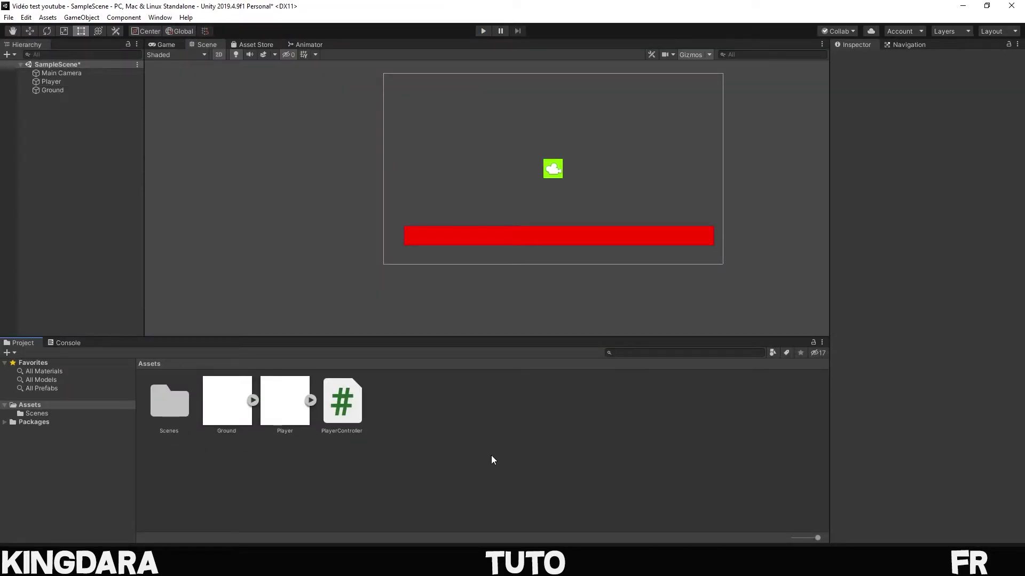
pyautogui.hotkey('alt', 'Tab')
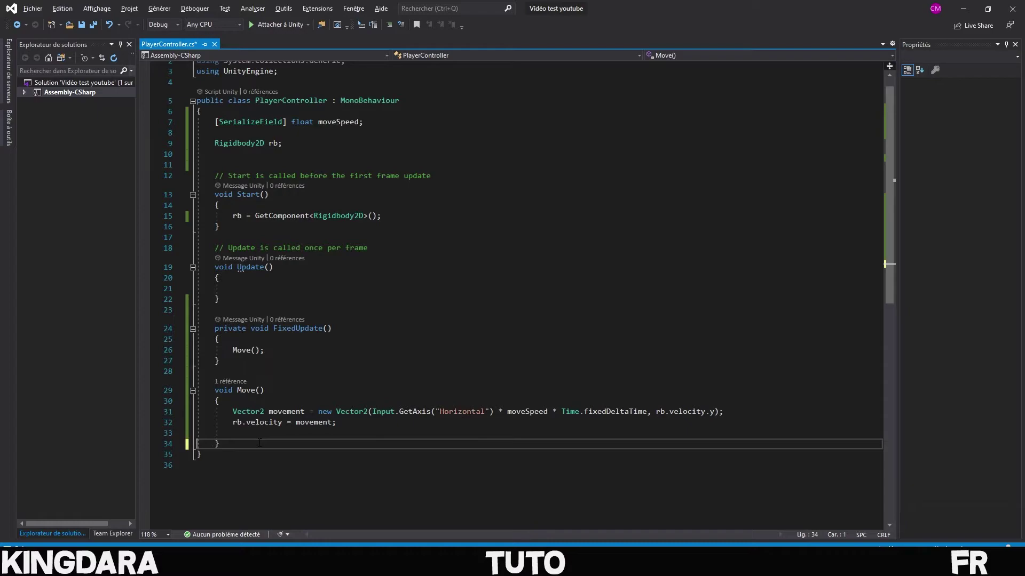
# Add a [SerializeField] float jumpForce field below moveSpeed and save
pyautogui.click(396, 126)
pyautogui.press('Return')
pyautogui.write('[Sei')
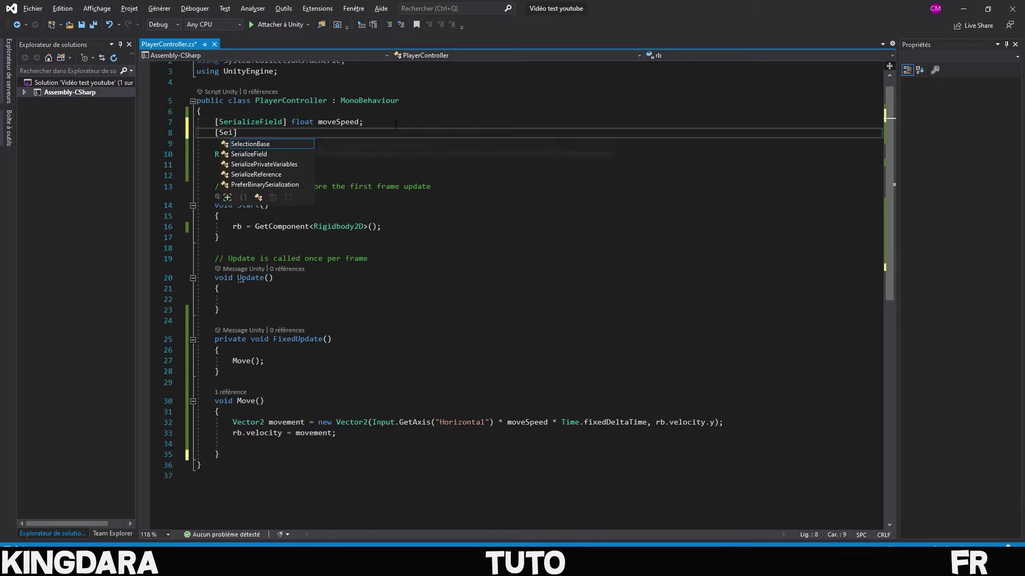
pyautogui.write('r')
pyautogui.press('Tab')
pyautogui.press('End')
pyautogui.write('float j')
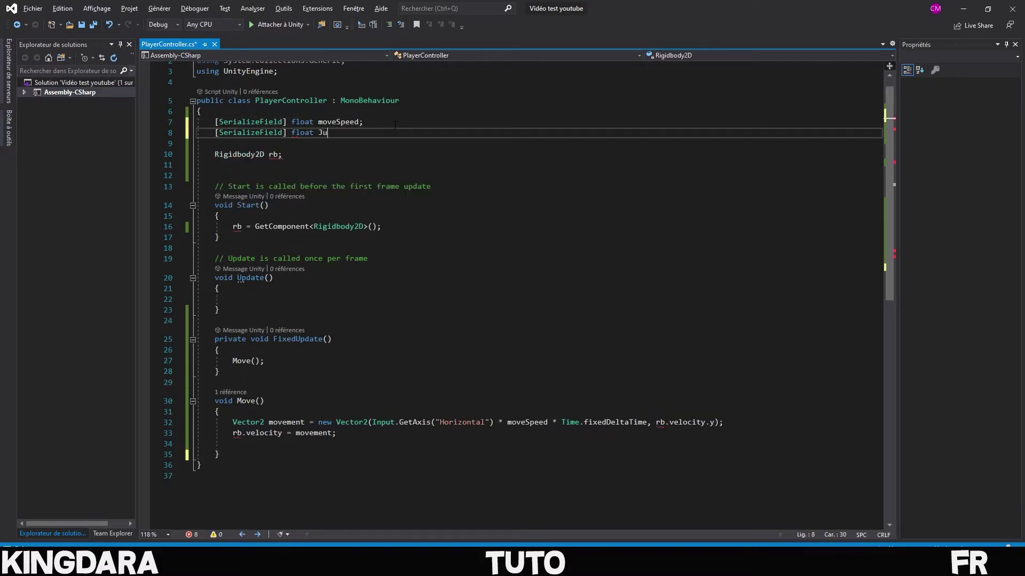
pyautogui.write('umpForce;')
pyautogui.hotkey('ctrl', 's')
# Write void Jump() setting rb.velocity = new Vector2(rb.velocity.x, jumpForce)
pyautogui.scroll(-1, 324, 385)
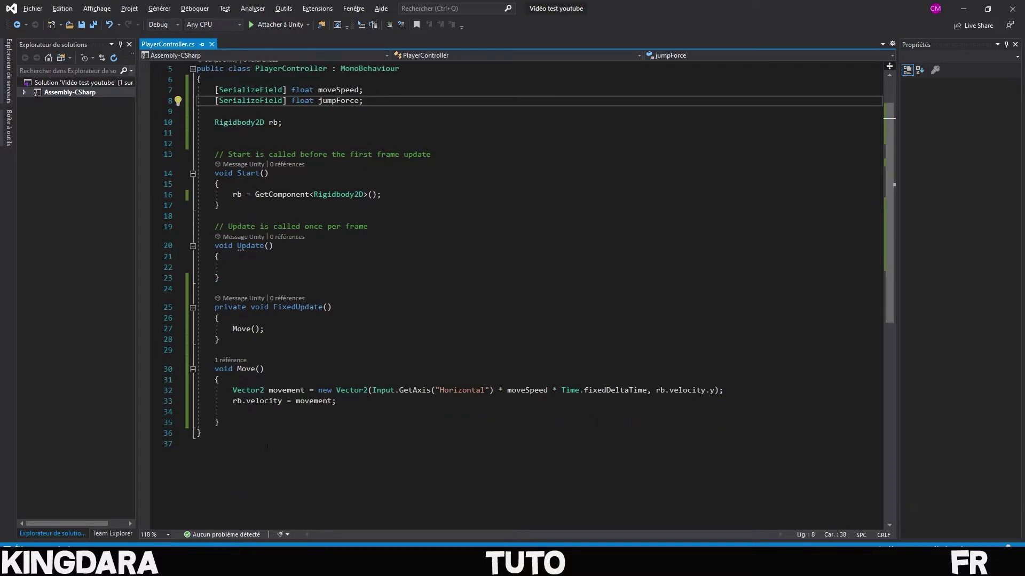
pyautogui.click(243, 423)
pyautogui.press('Return')
pyautogui.press('Return')
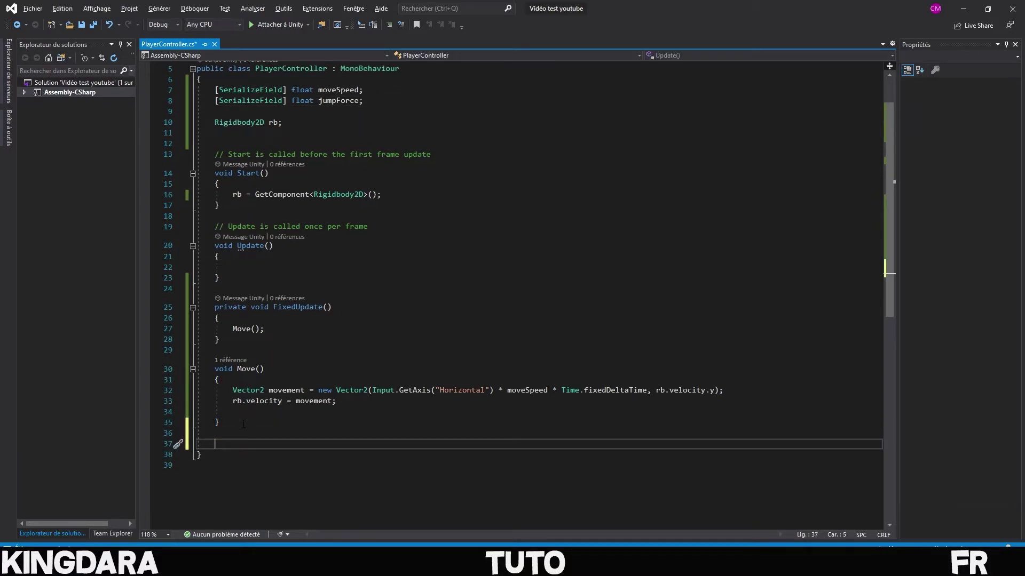
pyautogui.write('void Jump()')
pyautogui.press('Return')
pyautogui.write('{')
pyautogui.press('Return')
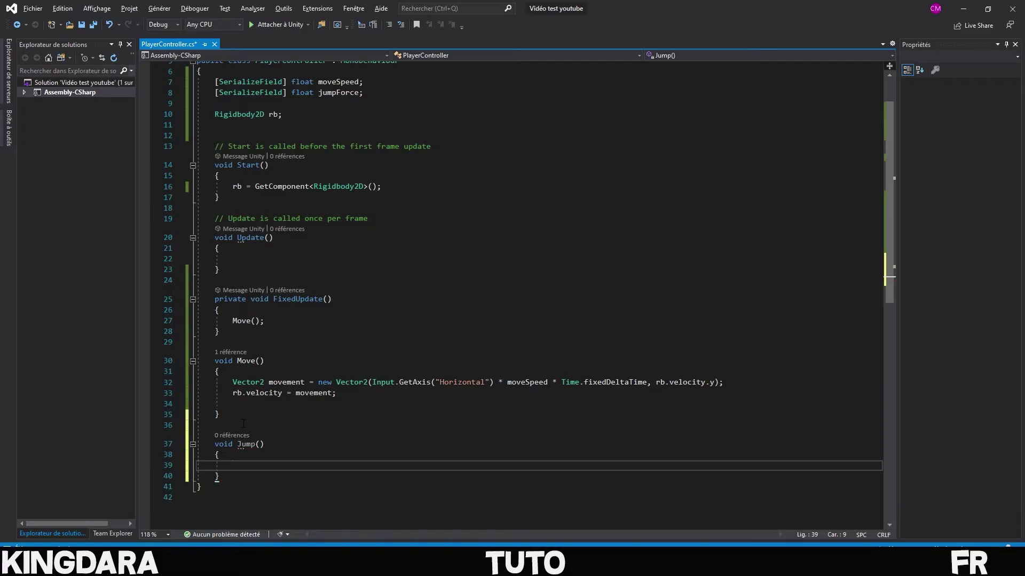
pyautogui.write('rb.')
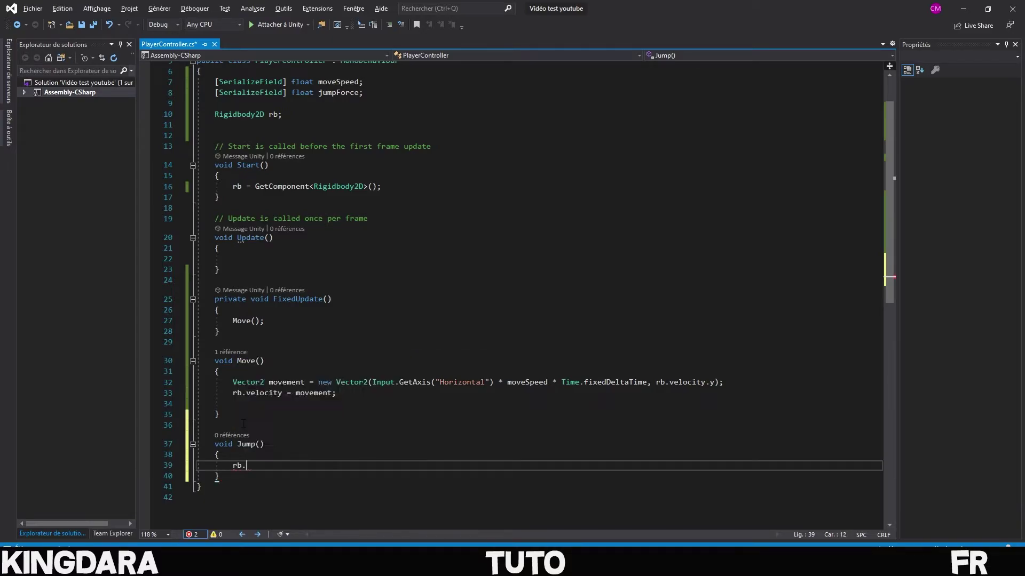
pyautogui.write('velocity = new Vector2(')
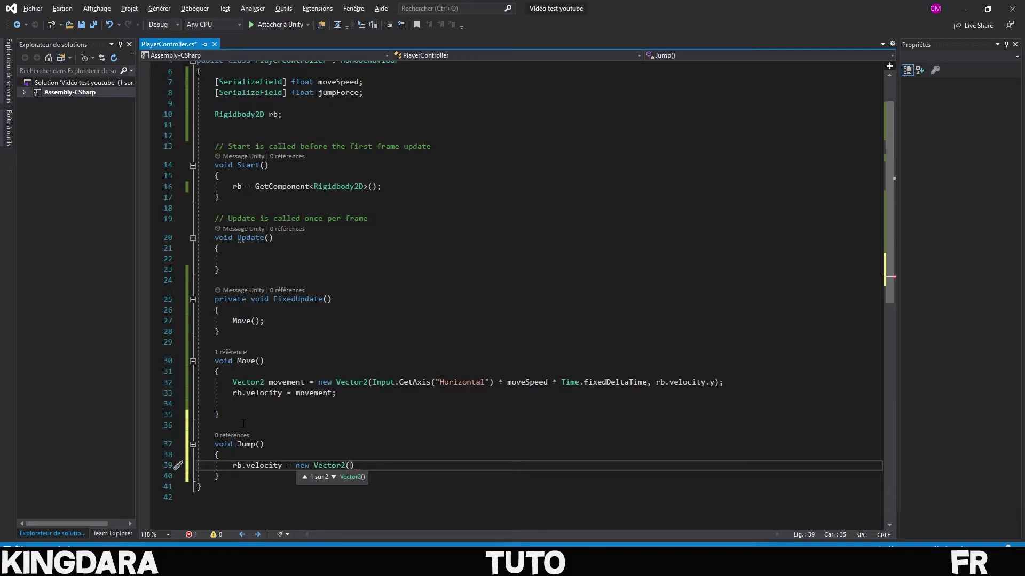
pyautogui.write('rb.')
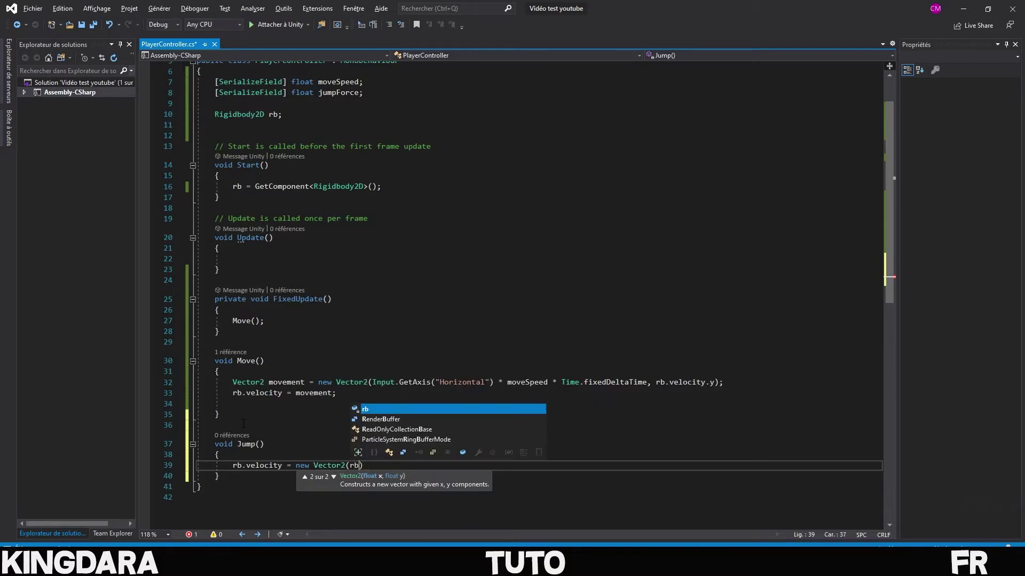
pyautogui.write('velocity.x')
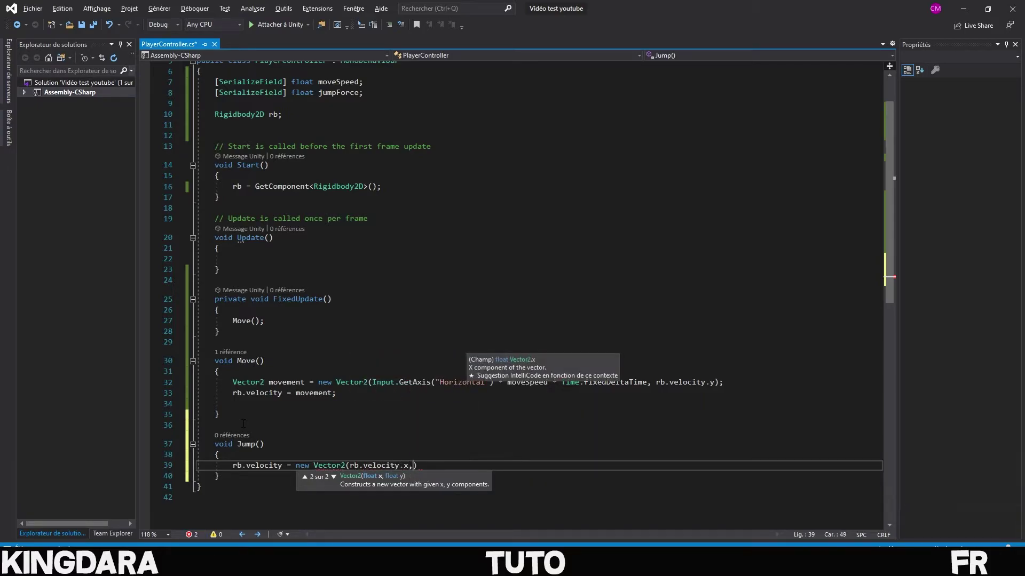
pyautogui.write(', jump')
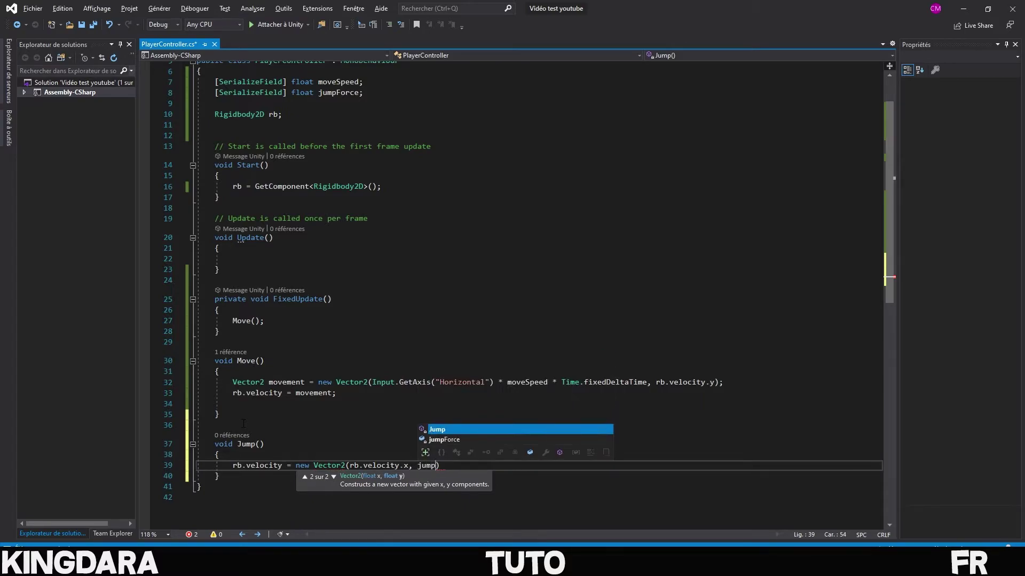
pyautogui.write('Force);')
# Wrap the jump velocity in if(Input.GetKeyDown(KeyCode.Space)) and save
pyautogui.click(242, 454)
pyautogui.press('Return')
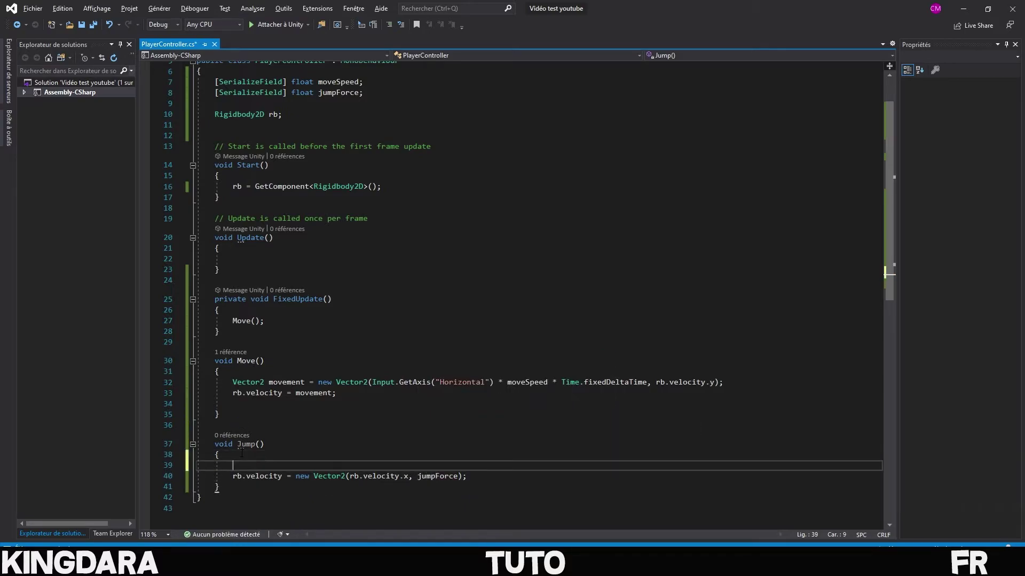
pyautogui.write('if(Input.get')
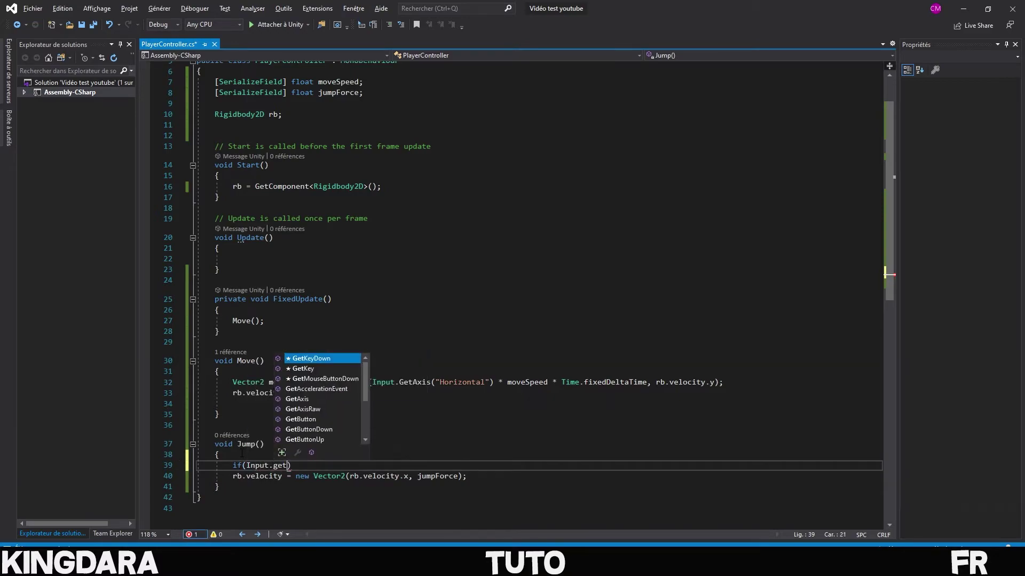
pyautogui.write('KeyDown(')
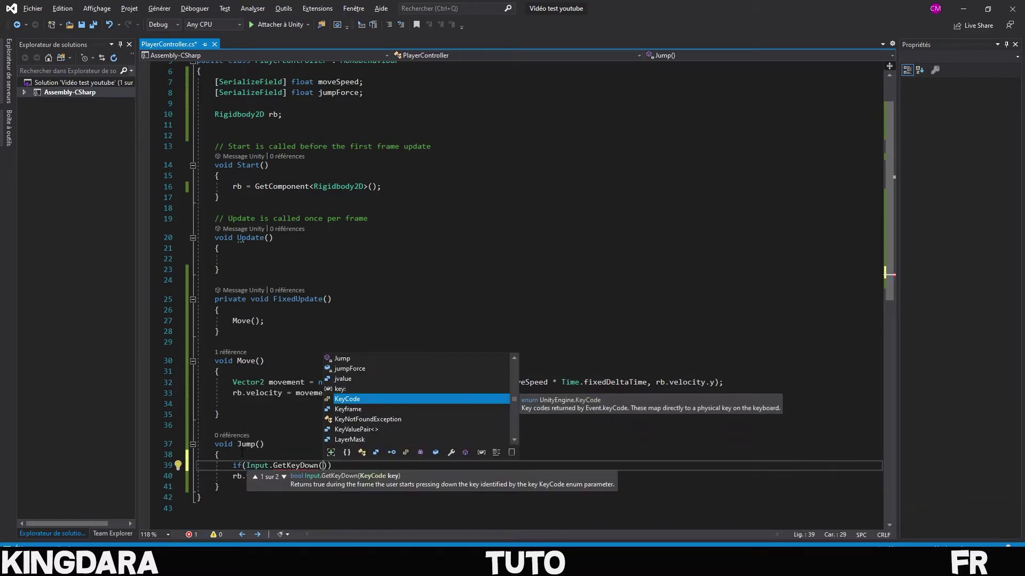
pyautogui.write('.spac')
pyautogui.press('Tab')
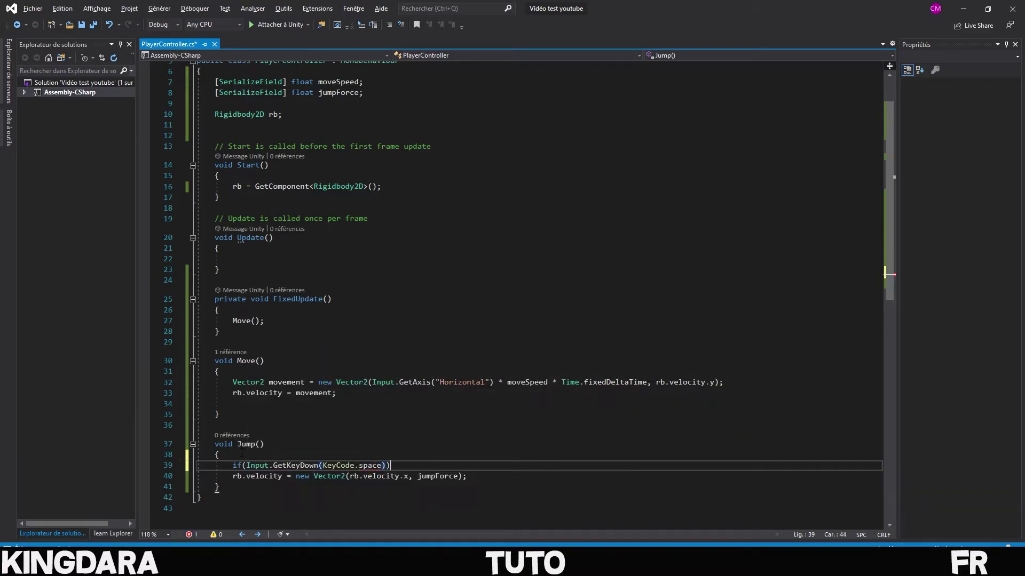
pyautogui.press('Left')
pyautogui.press('Left')
pyautogui.press('Left')
pyautogui.press('End')
pyautogui.hotkey('ctrl', 's')
pyautogui.click(269, 260)
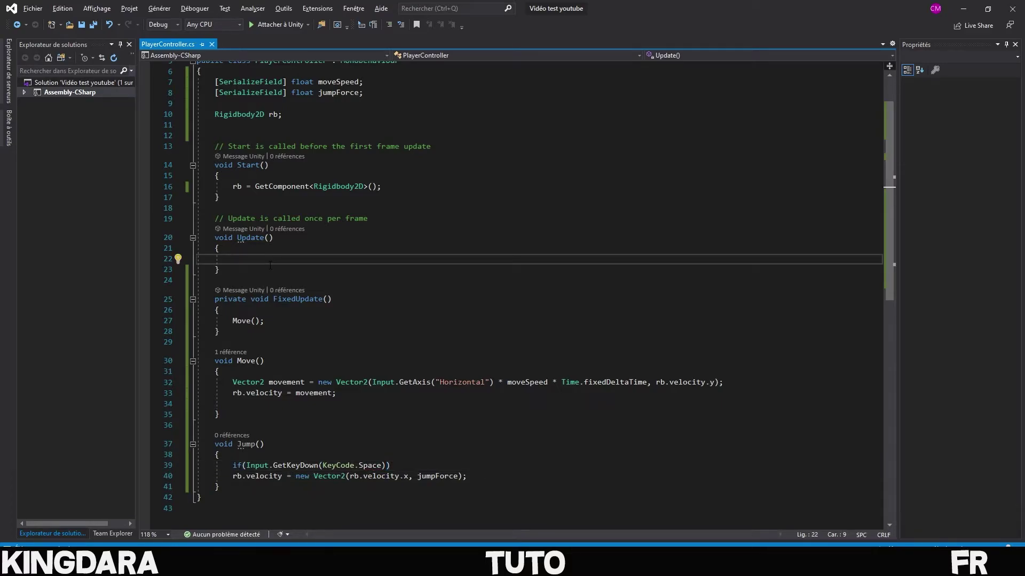
# Finish the Jump(); call, start play mode, and edit the Player's Jump Force value
pyautogui.write('Jump(')
pyautogui.write(';')
pyautogui.hotkey('alt', 'Tab')
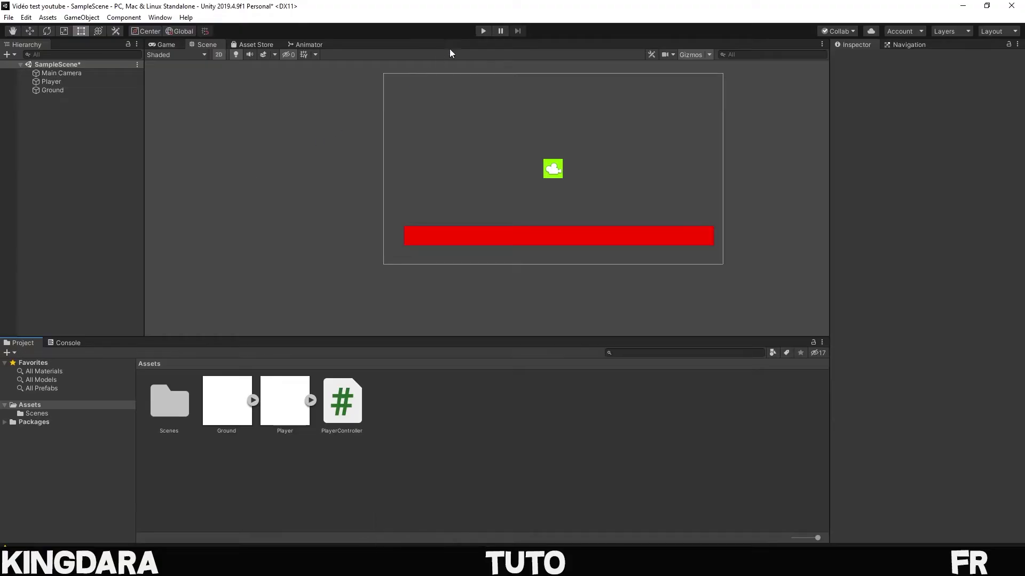
pyautogui.click(482, 31)
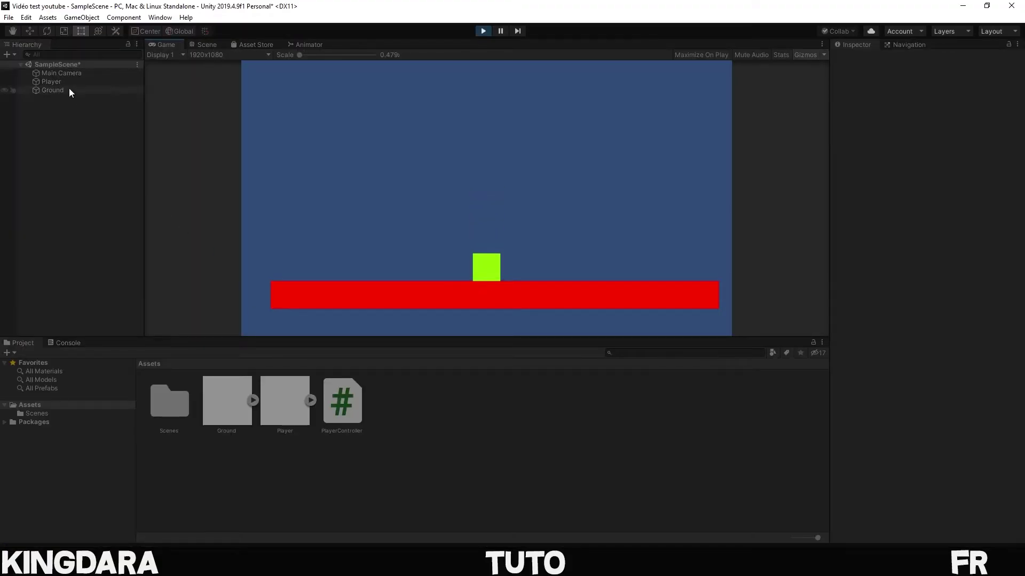
pyautogui.click(65, 81)
pyautogui.click(934, 319)
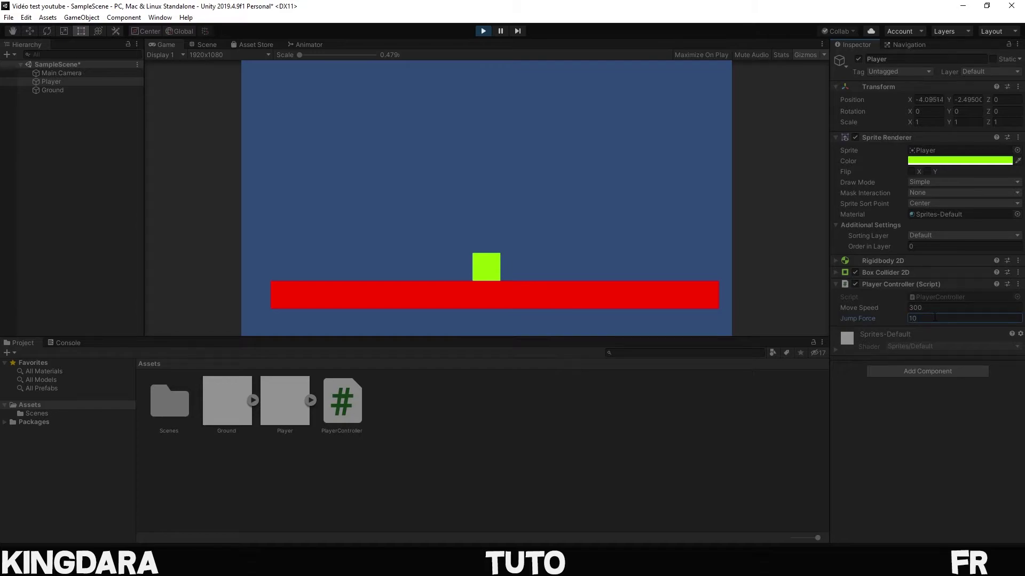
pyautogui.click(648, 173)
# Test-drive the green player by jumping and moving left and right
pyautogui.press('space')
pyautogui.press('Left')
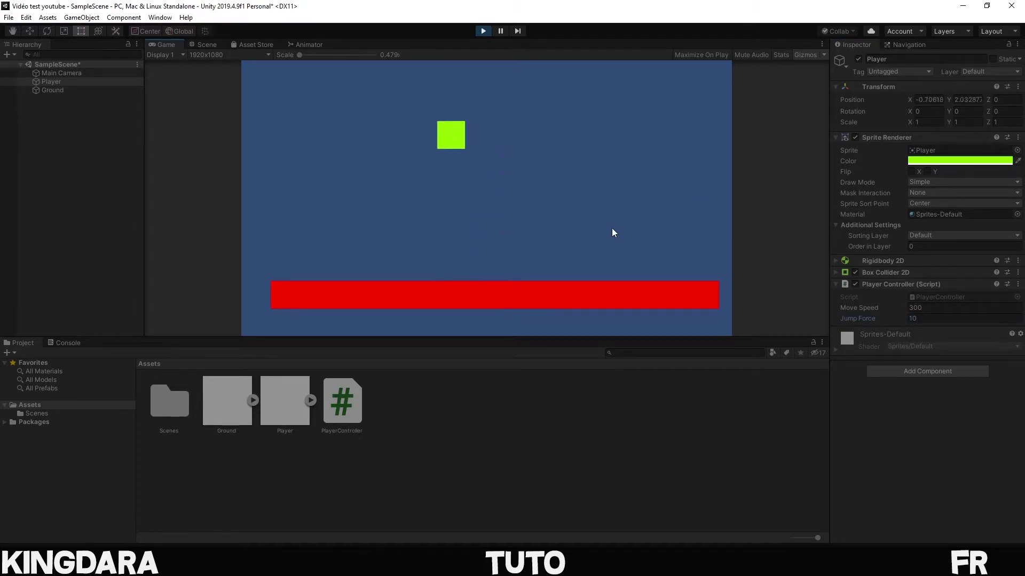
pyautogui.press('Right')
pyautogui.press('space')
pyautogui.press('Left')
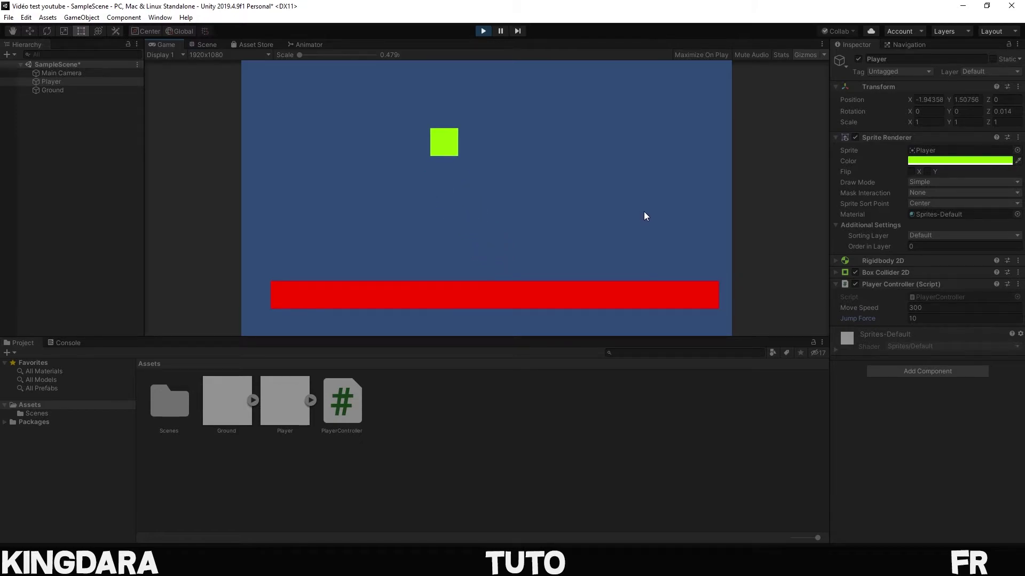
pyautogui.press('Right')
pyautogui.press('Left')
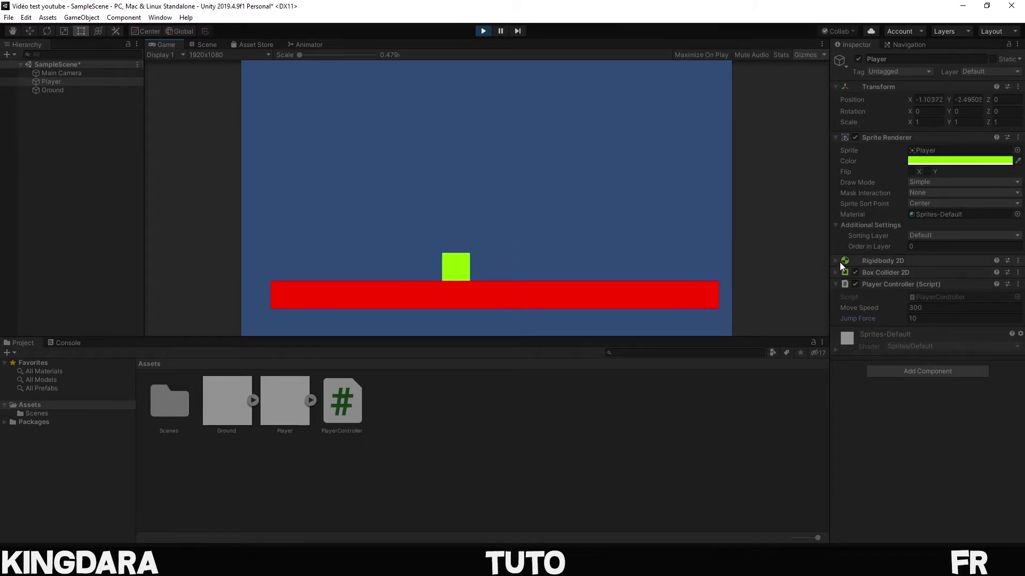
# Set the Player's Rigidbody 2D Gravity Scale to 9 and move the player sideways to test
pyautogui.click(837, 260)
pyautogui.click(923, 348)
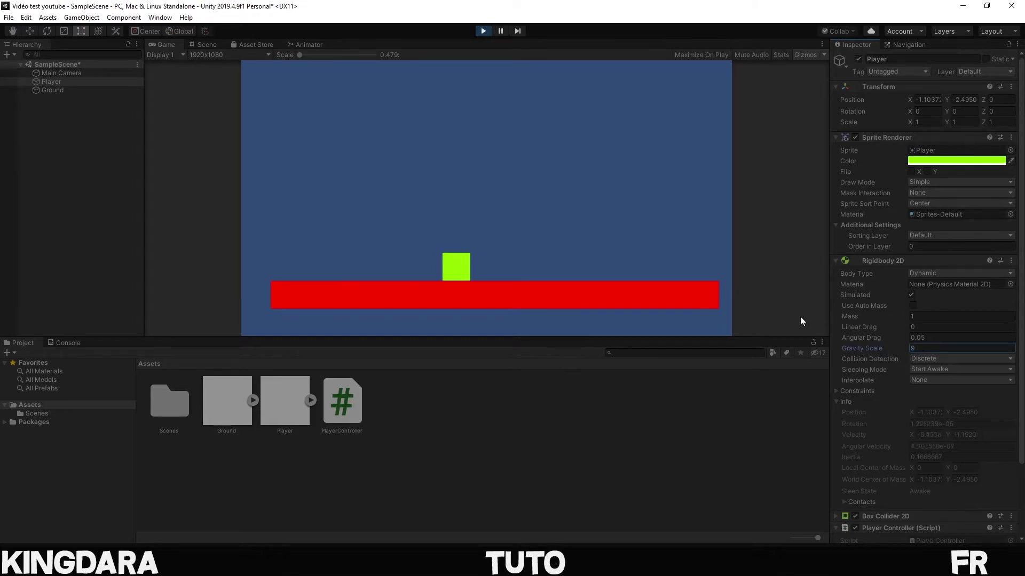
pyautogui.click(626, 220)
pyautogui.press('Left')
pyautogui.press('Right')
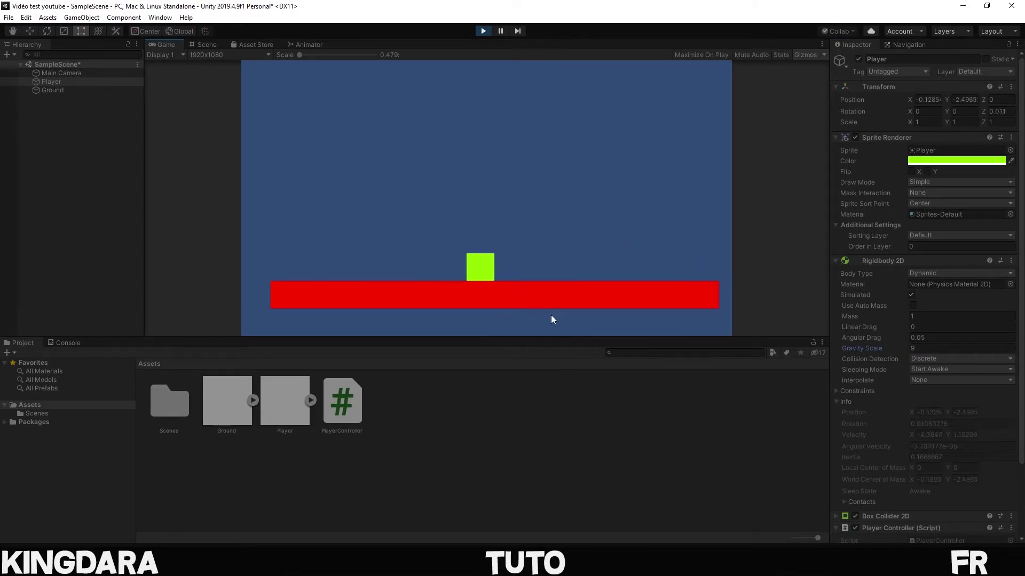
# Jump repeatedly, confirming the player can jump again mid-air, then stop the game
pyautogui.click(882, 261)
pyautogui.write('30')
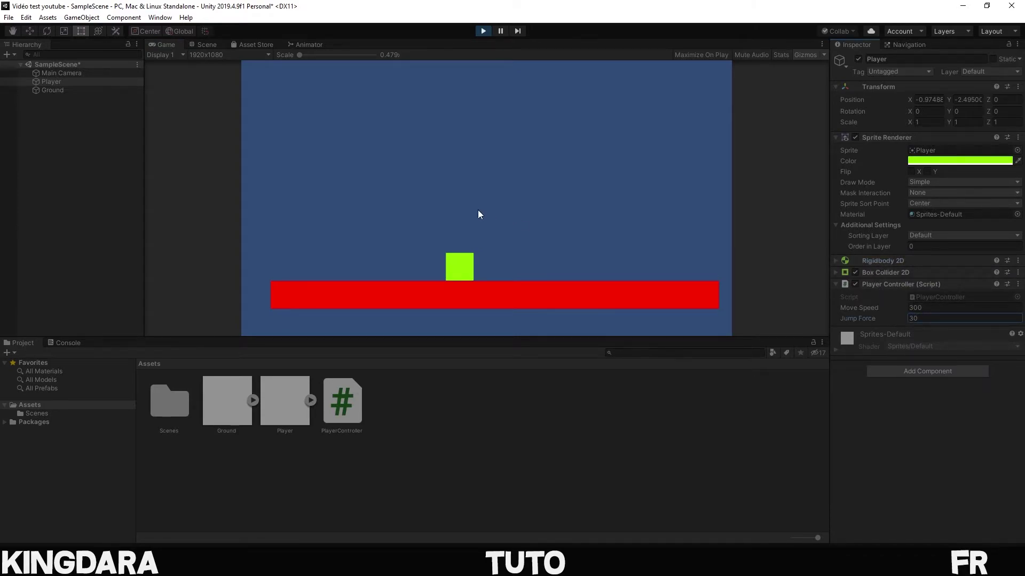
pyautogui.click(478, 211)
pyautogui.press('space')
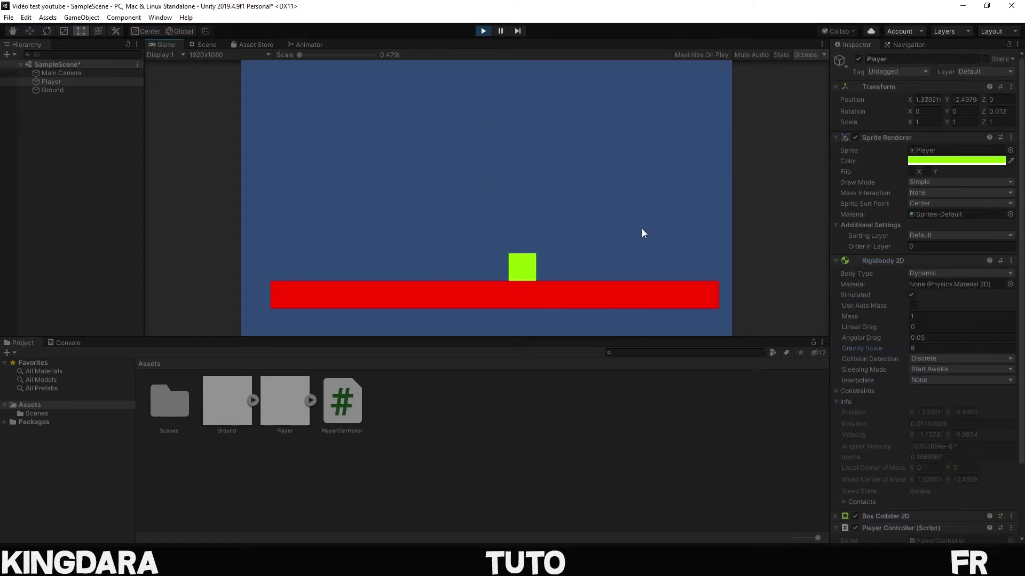
pyautogui.press('space')
pyautogui.press('space')
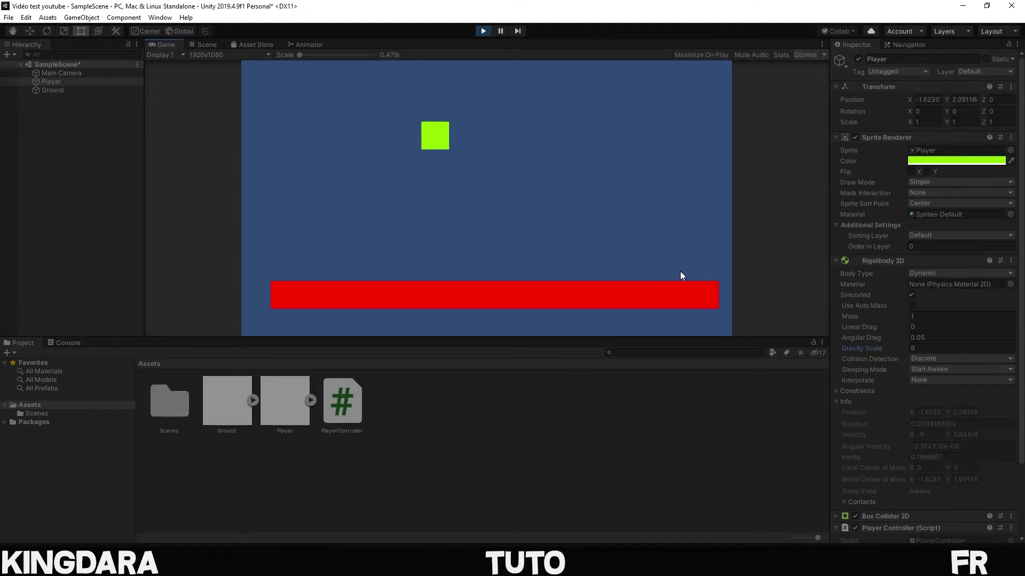
pyautogui.press('space')
pyautogui.press('space')
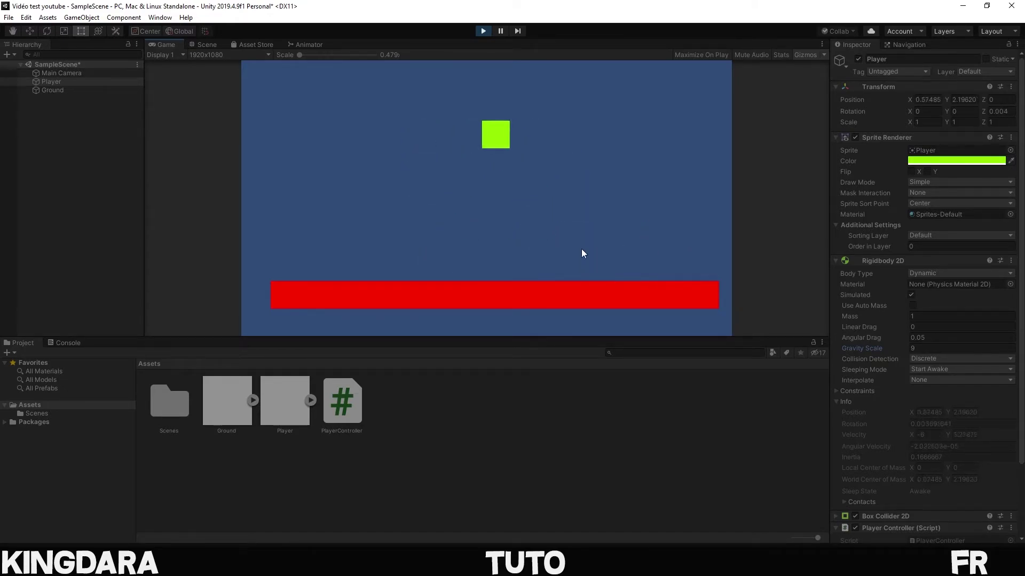
pyautogui.press('space')
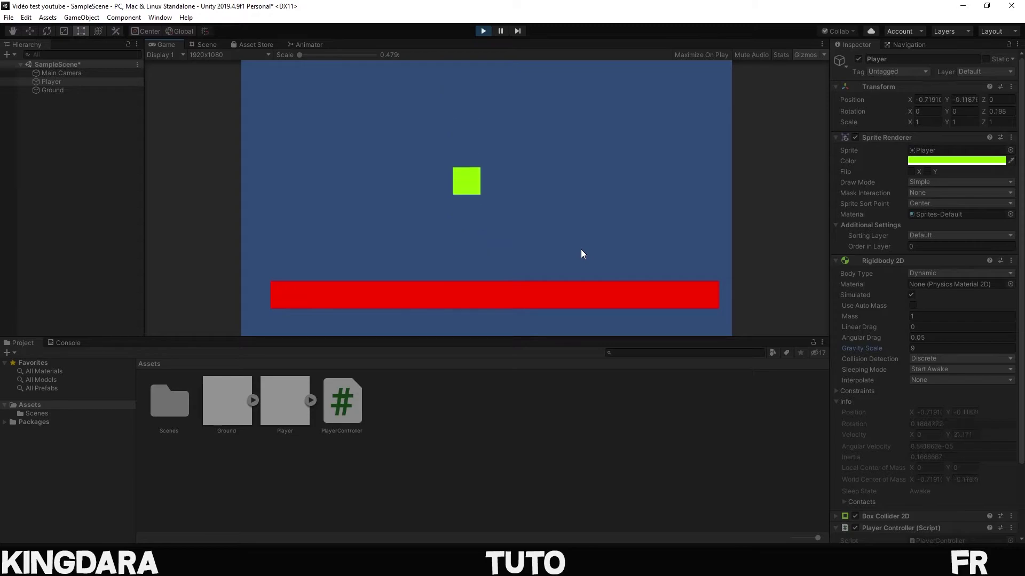
pyautogui.press('space')
pyautogui.press('space')
pyautogui.press('space')
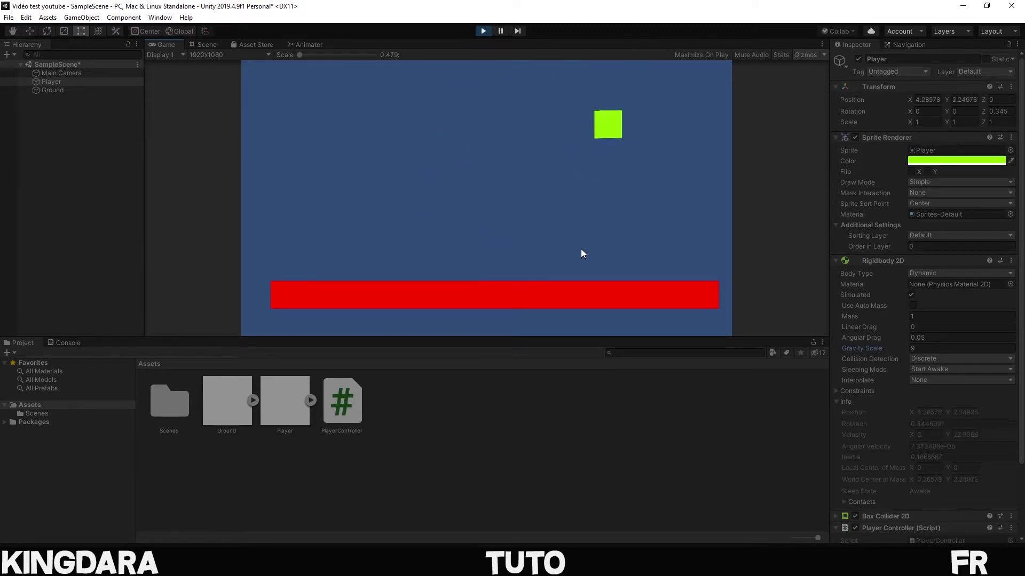
pyautogui.press('space')
pyautogui.hotkey('ctrl', 'p')
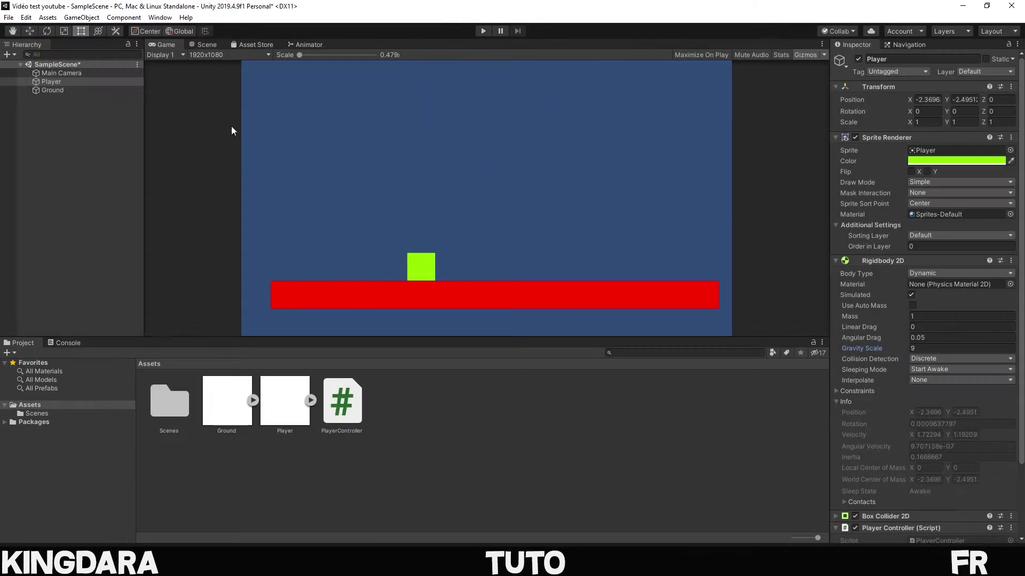
# From the Ground object's Layer dropdown, add User Layer 8 named 'ground'
pyautogui.click(75, 89)
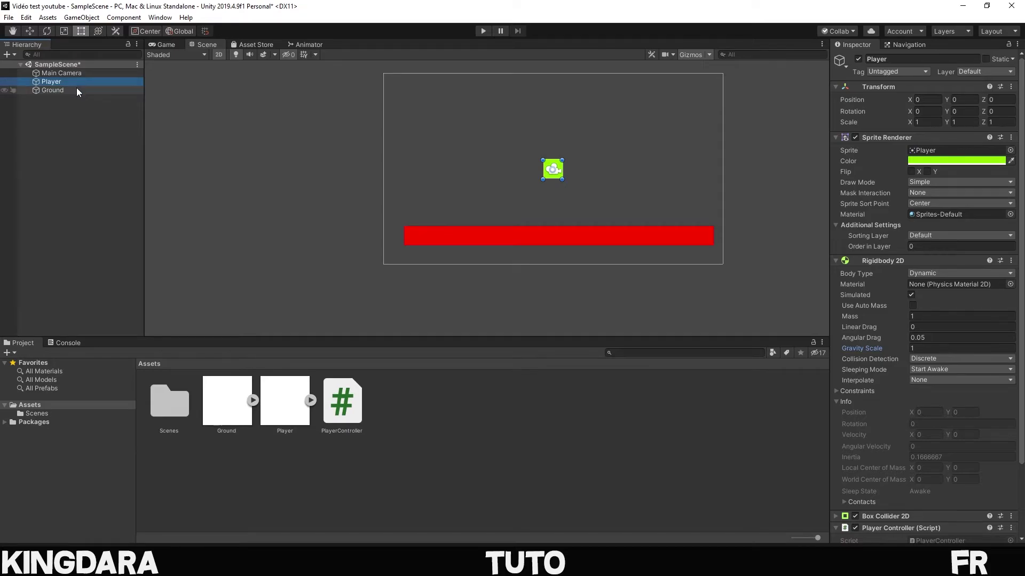
pyautogui.click(994, 73)
pyautogui.click(945, 158)
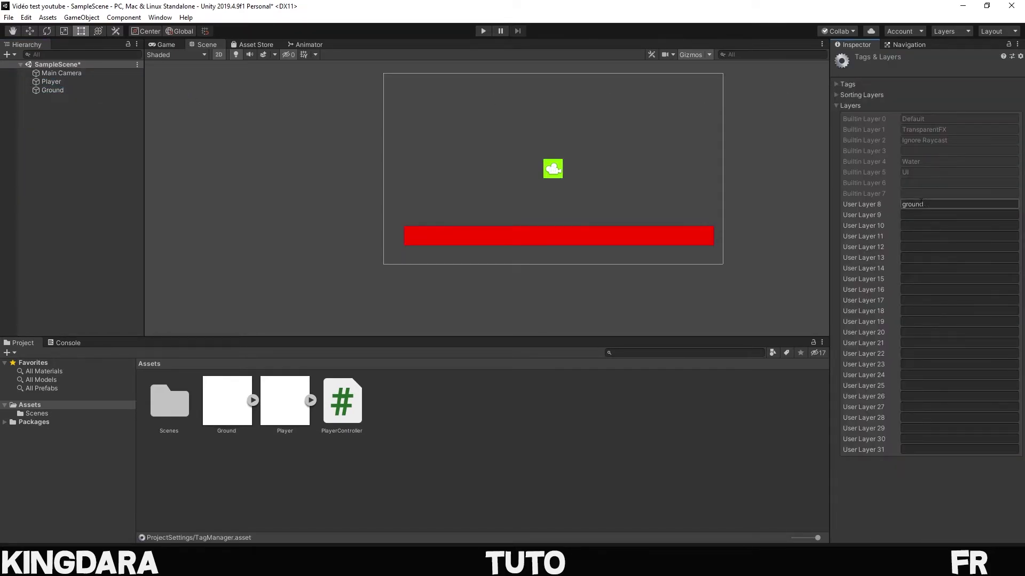
pyautogui.hotkey('ctrl', 'a')
pyautogui.write('ground')
pyautogui.click(837, 105)
pyautogui.click(50, 90)
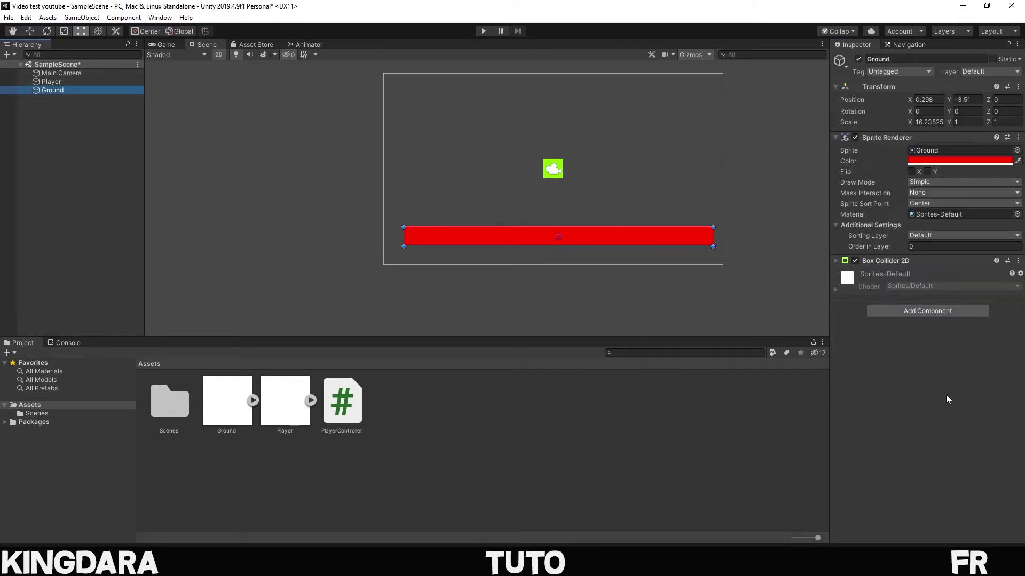
pyautogui.click(499, 420)
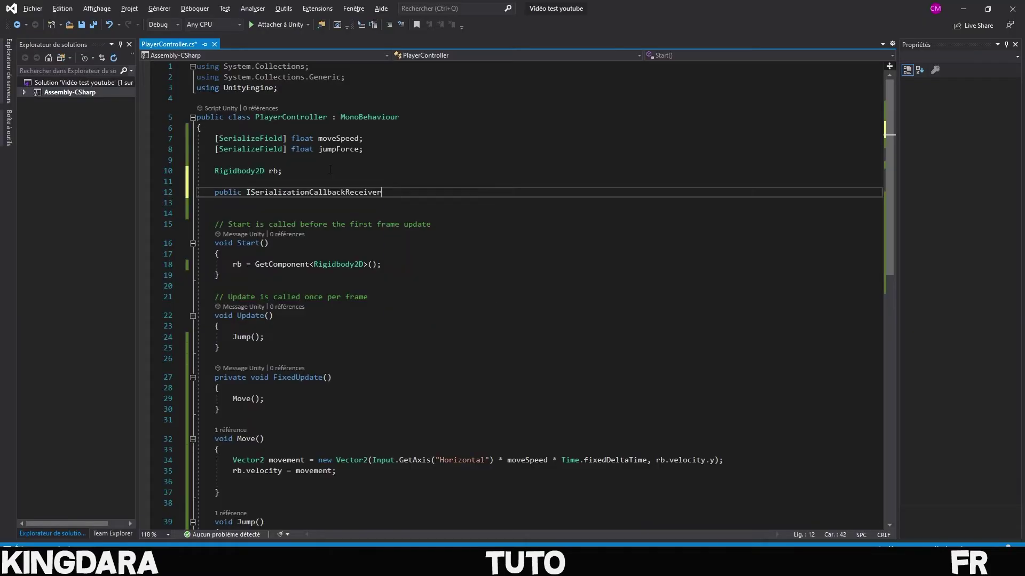
# Declare a bool isGrounded field, fixing the autocomplete and spelling mistakes
pyautogui.press('BackSpace')
pyautogui.press('BackSpace')
pyautogui.press('BackSpace')
pyautogui.press('BackSpace')
pyautogui.press('BackSpace')
pyautogui.press('BackSpace')
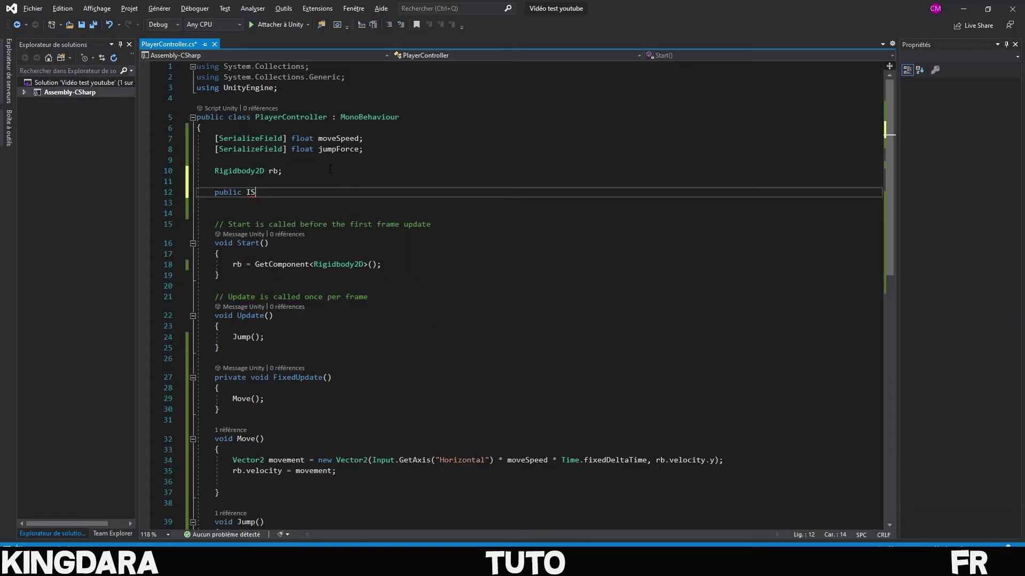
pyautogui.press('BackSpace')
pyautogui.press('BackSpace')
pyautogui.write('isGroun')
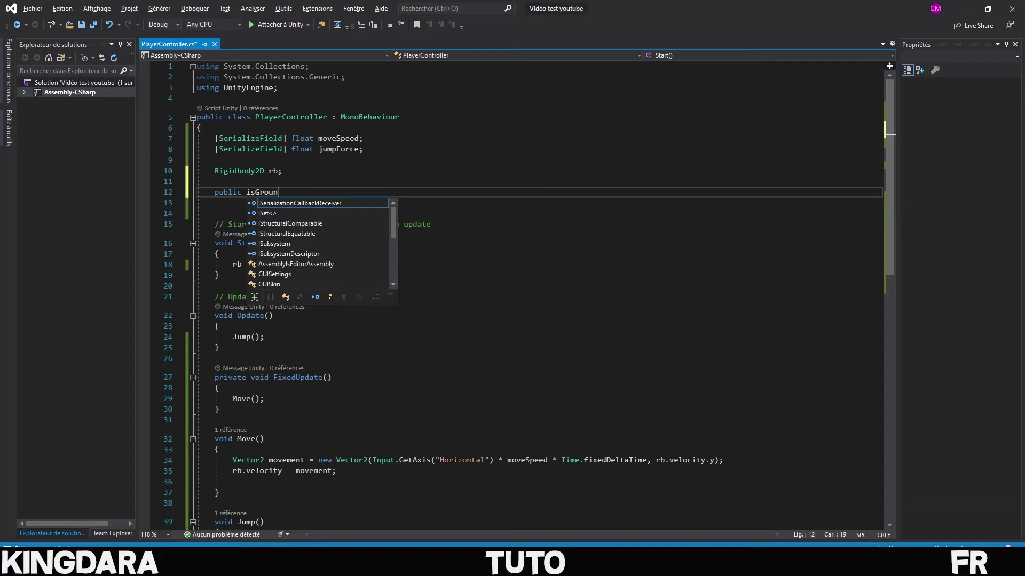
pyautogui.write('de;')
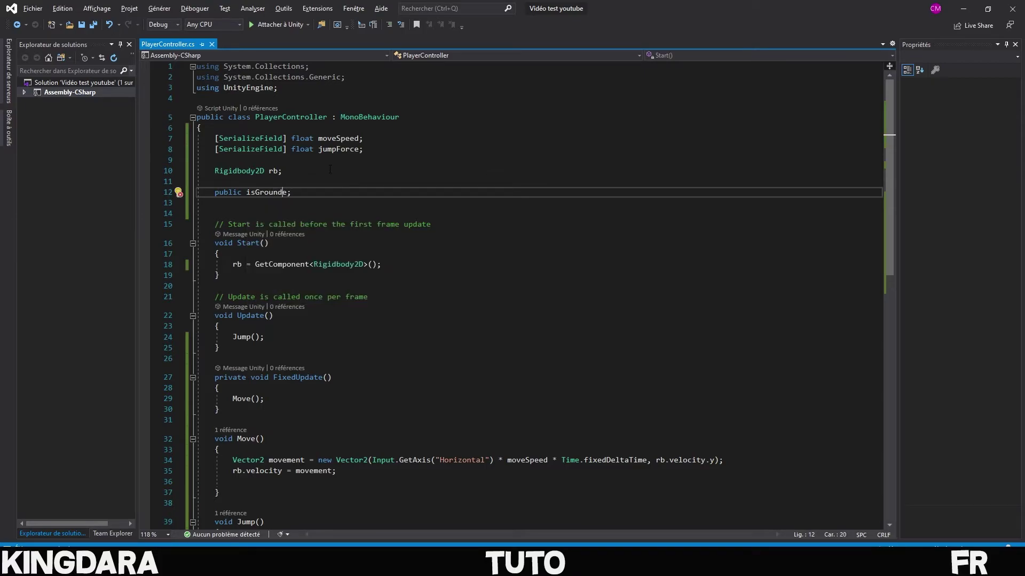
pyautogui.press('Left')
pyautogui.press('Left')
pyautogui.press('Left')
pyautogui.write('bool')
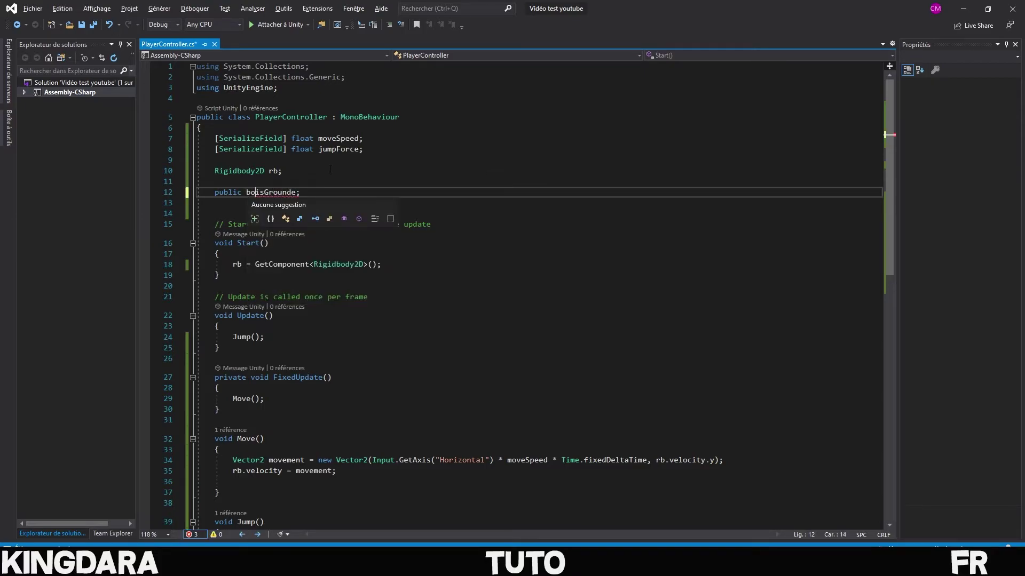
pyautogui.press('Right')
pyautogui.press('Right')
pyautogui.press('Right')
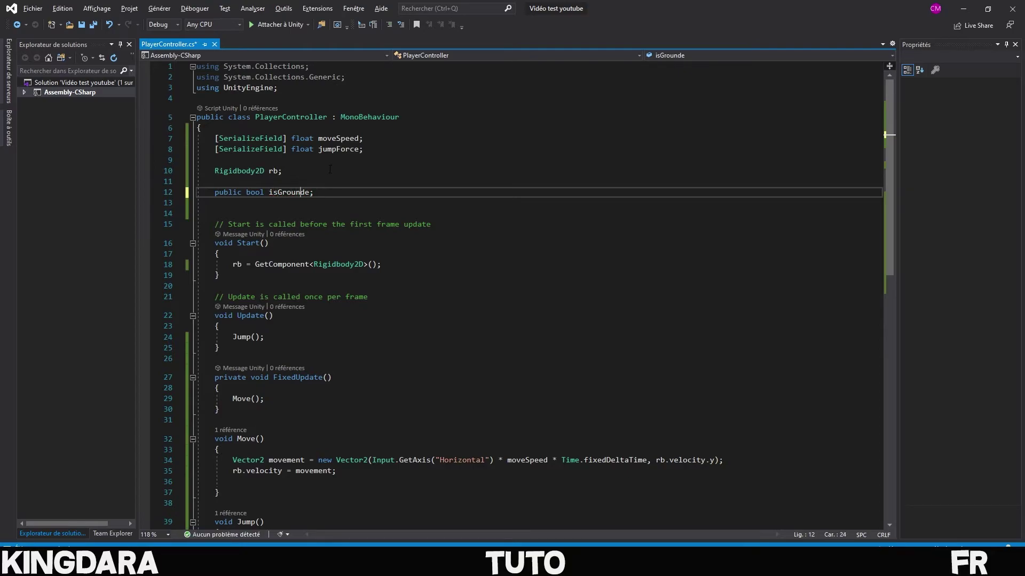
pyautogui.press('Right')
pyautogui.write('d')
pyautogui.press('Down')
# Add [SerializeField] Transform checkGround and [SerializeField] LayerMask whatIsGround fields
pyautogui.write('[Se')
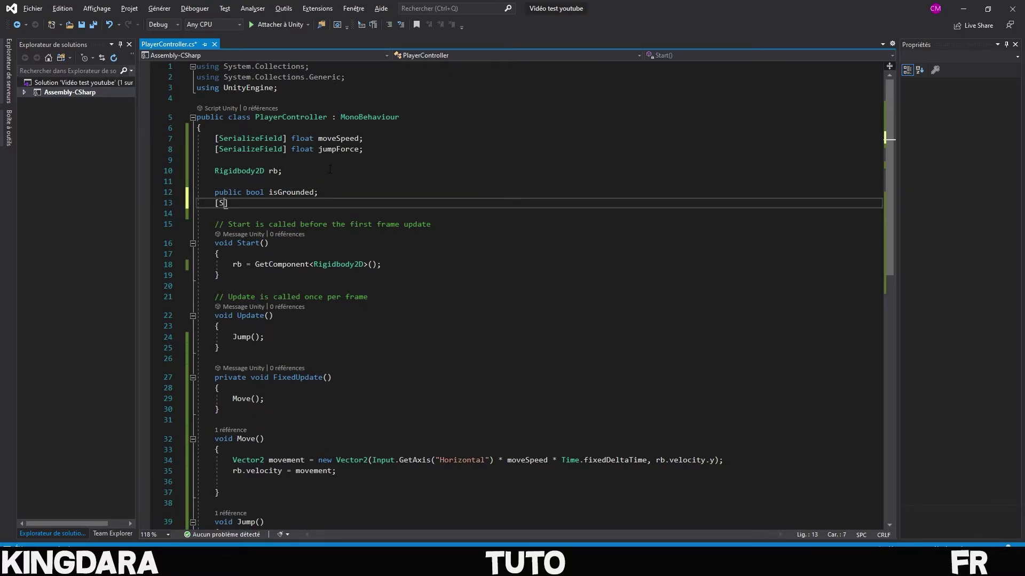
pyautogui.press('Tab')
pyautogui.write('] tran')
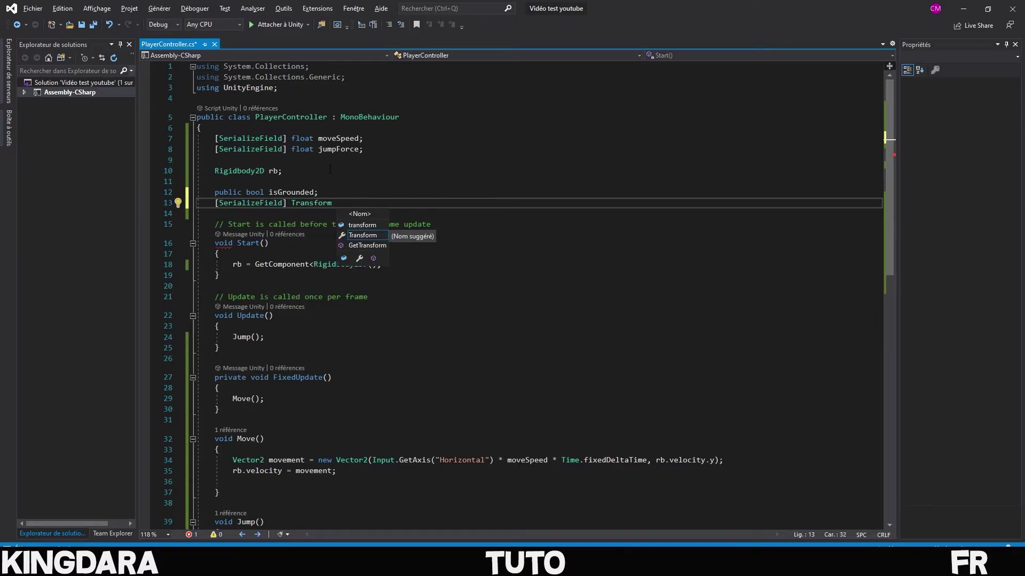
pyautogui.write(' checkGround;')
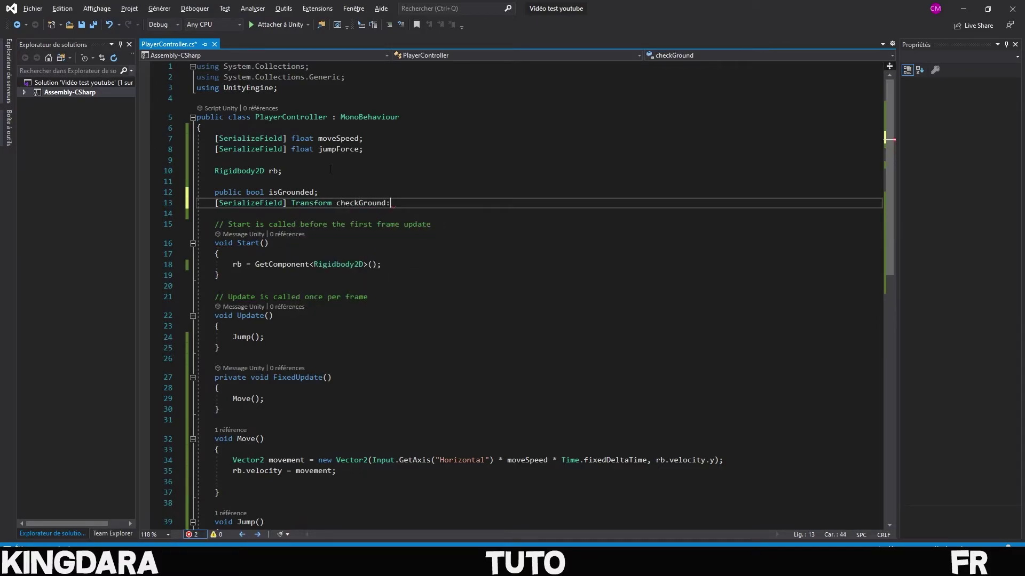
pyautogui.press('Return')
pyautogui.write('[Ser')
pyautogui.press('Tab')
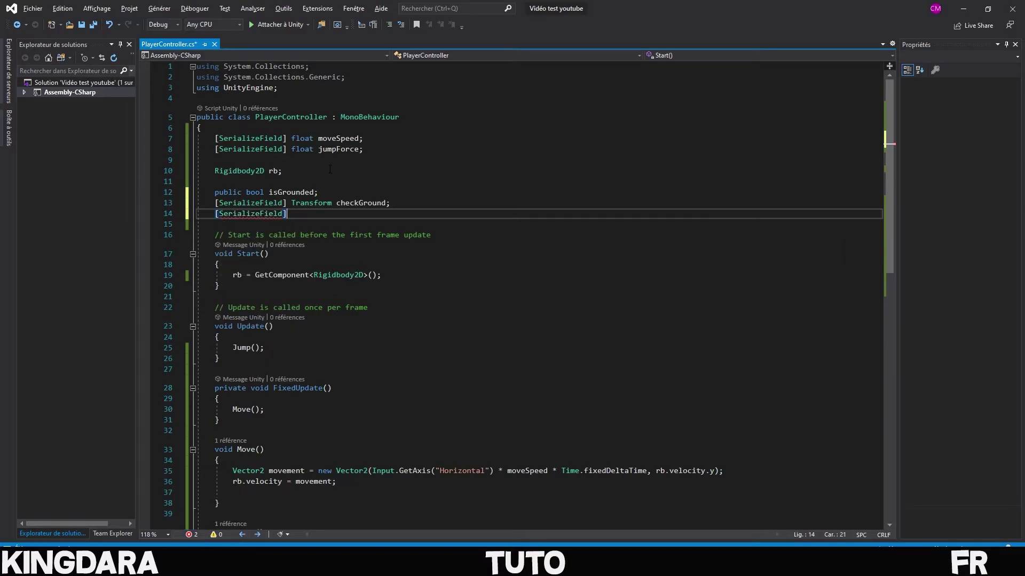
pyautogui.write('] Layer')
pyautogui.press('Tab')
pyautogui.write('wh')
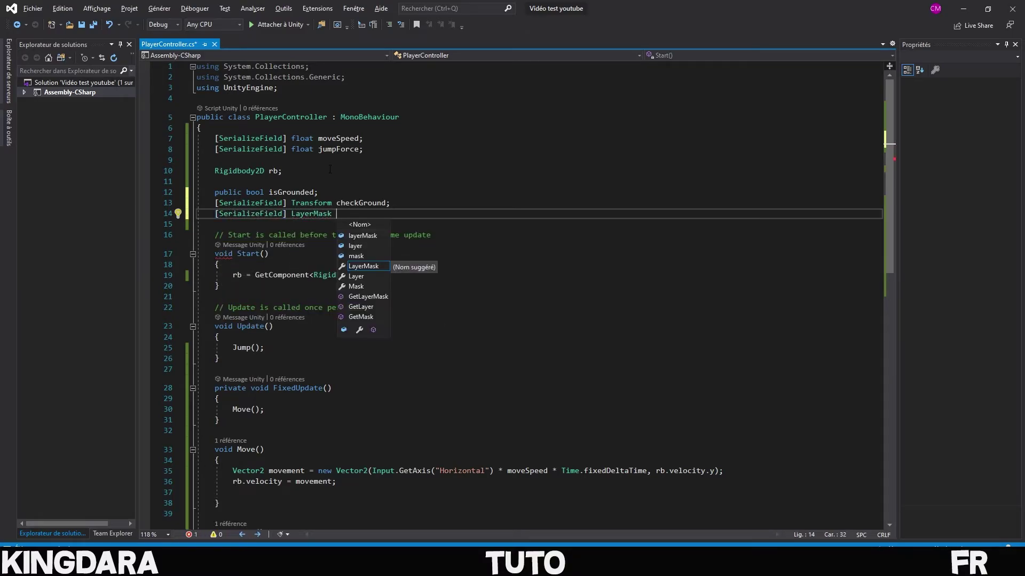
pyautogui.write('atIsGround;')
# Start a new first line in Jump() with isGrounded = Physics2D
pyautogui.scroll(-3, 280, 341)
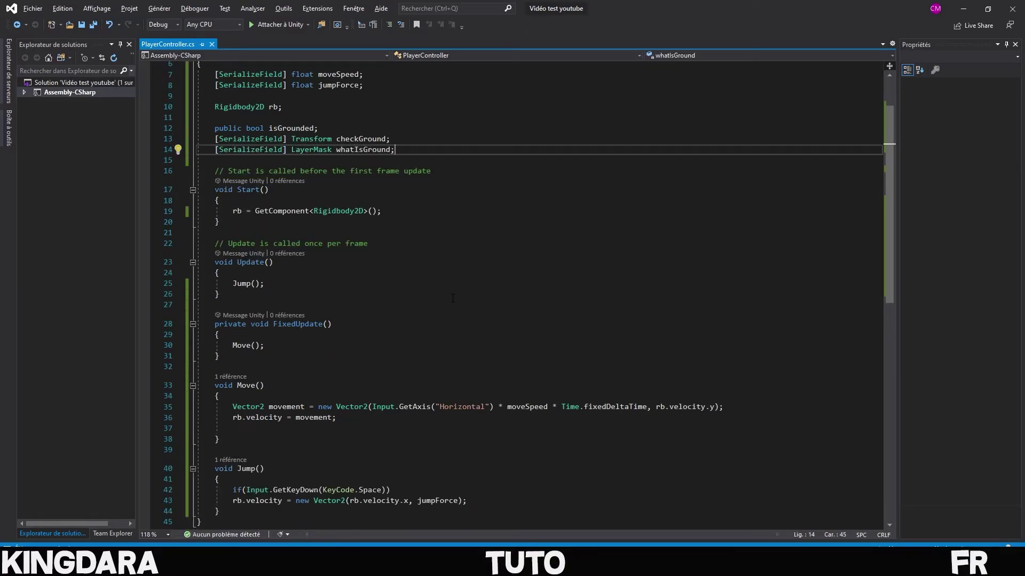
pyautogui.scroll(-3, 280, 340)
pyautogui.click(268, 351)
pyautogui.press('Return')
pyautogui.press('Return')
pyautogui.press('Return')
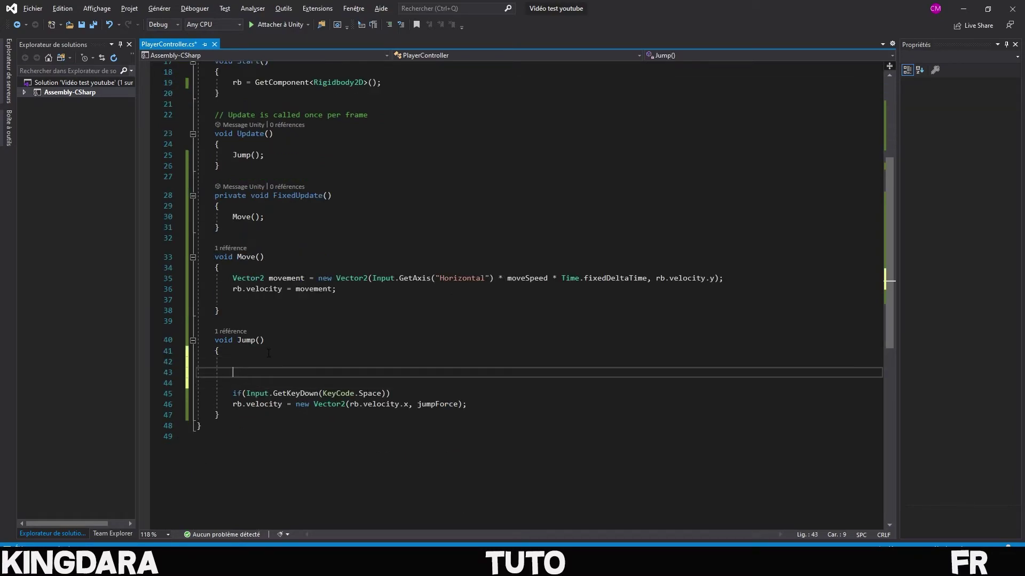
pyautogui.press('Up')
pyautogui.press('Up')
pyautogui.write('is')
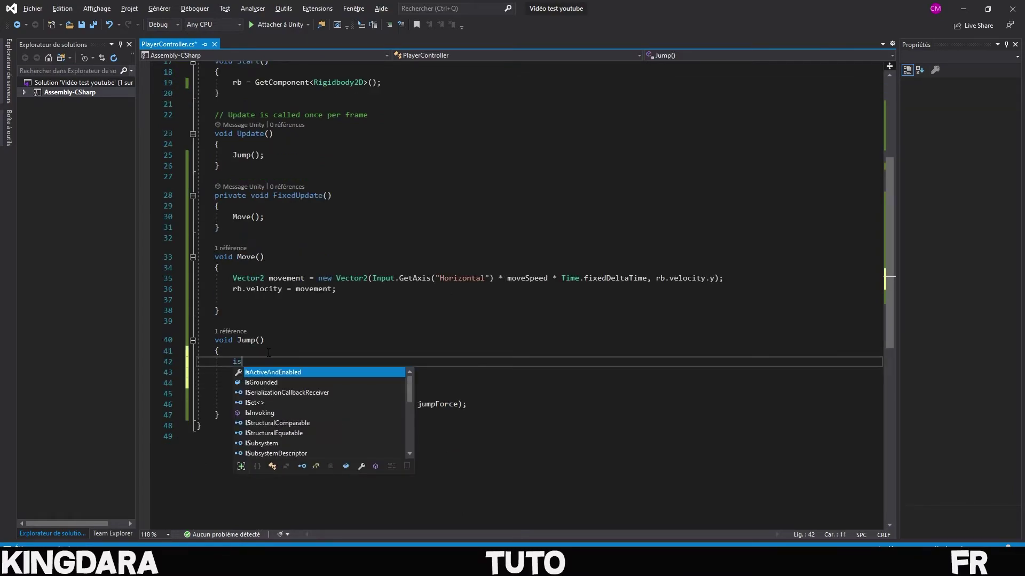
pyautogui.write('Grounded = ')
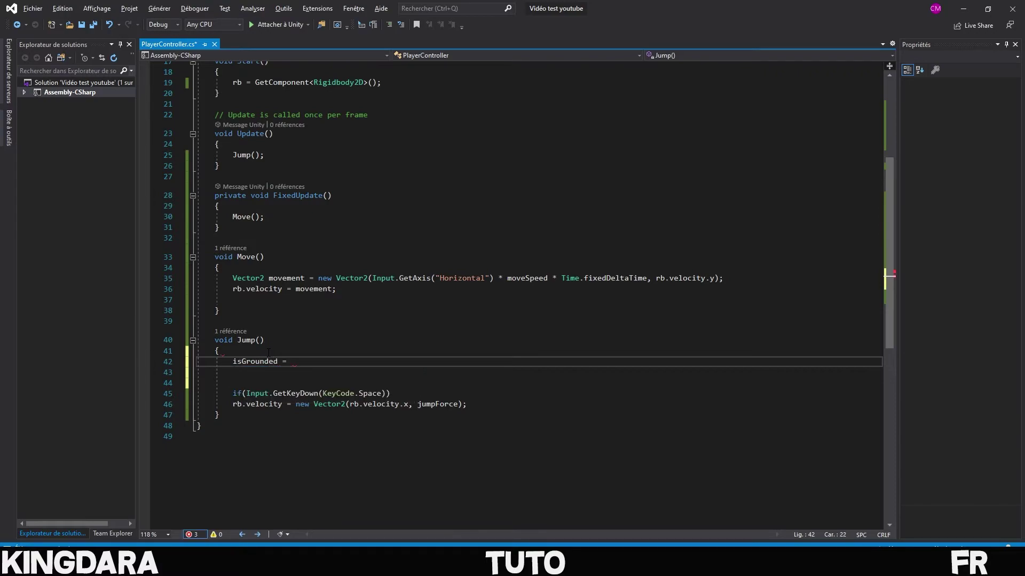
pyautogui.write('Physcis')
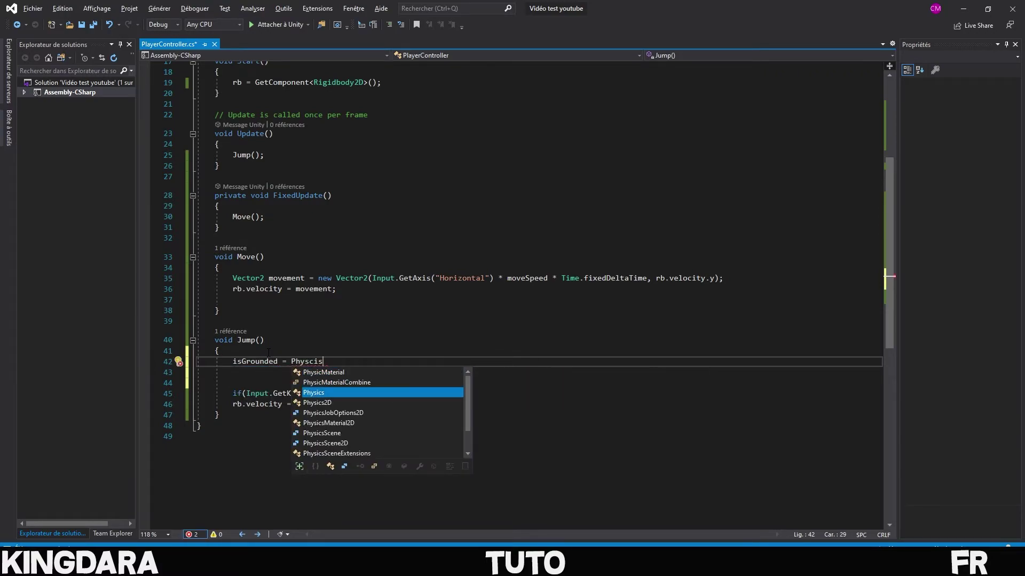
pyautogui.press('Down')
pyautogui.press('Tab')
# Complete it as .OverlapCircle(checkGround.position, 0.5f, whatIsGround); and save the script
pyautogui.write('.overl')
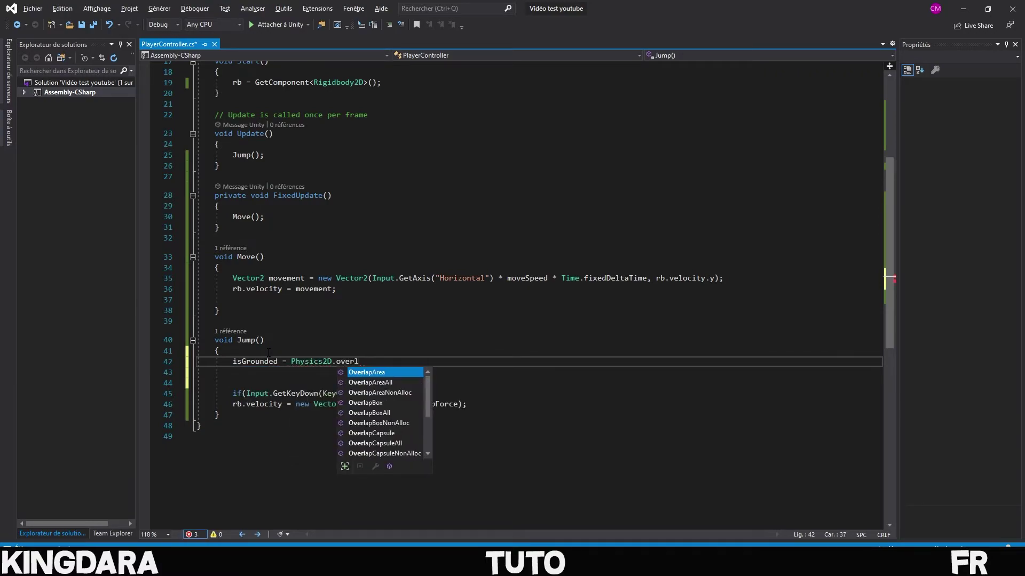
pyautogui.write('apCirc')
pyautogui.press('Tab')
pyautogui.write('(')
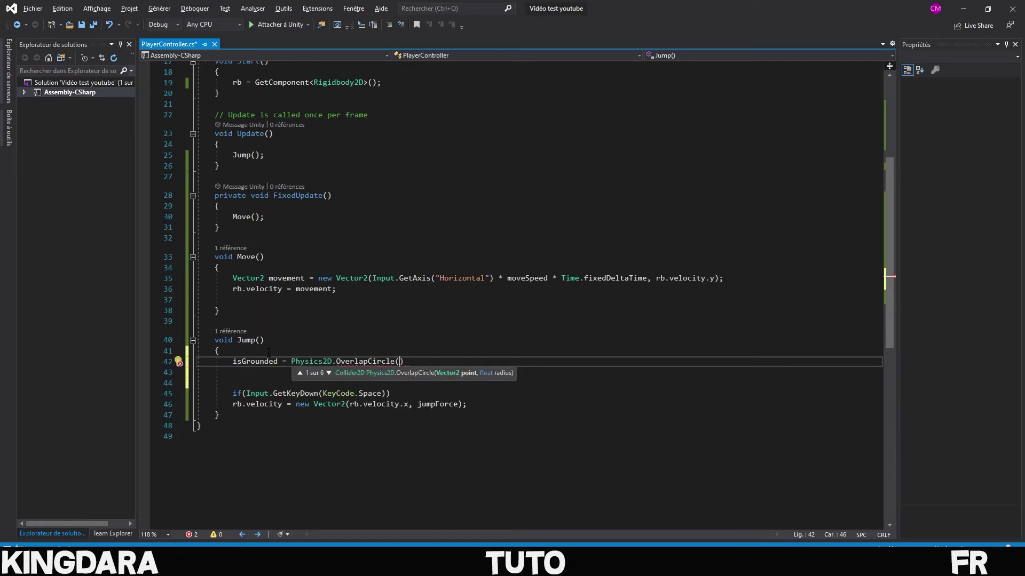
pyautogui.write('checkG')
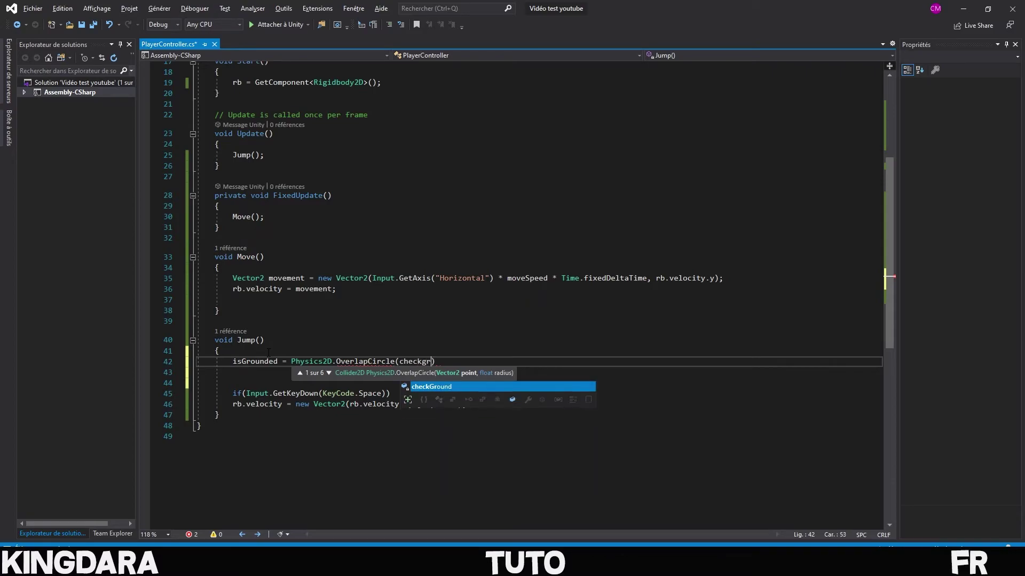
pyautogui.write('round.pos')
pyautogui.press('Tab')
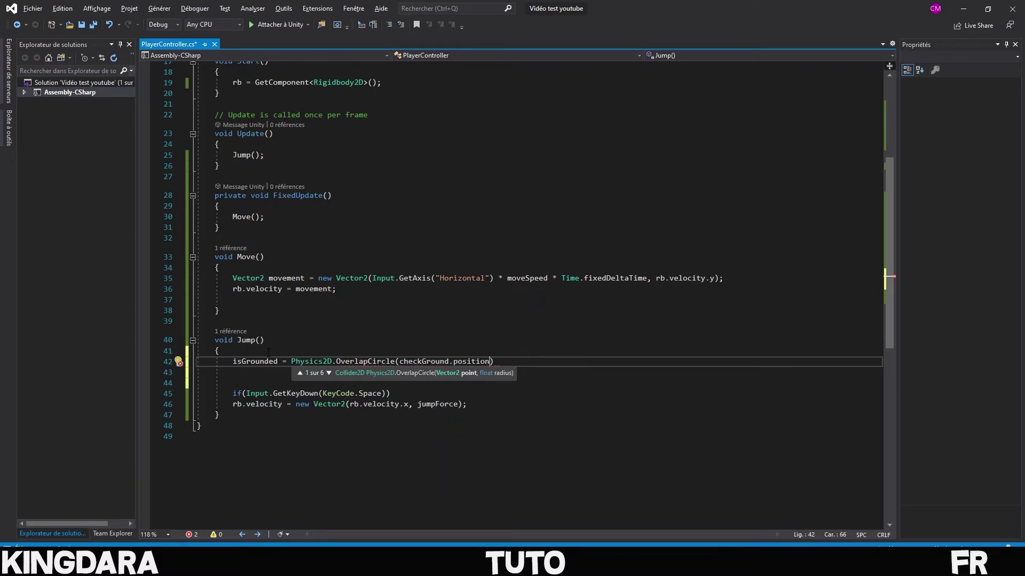
pyautogui.write(', ')
pyautogui.write('0.5f,')
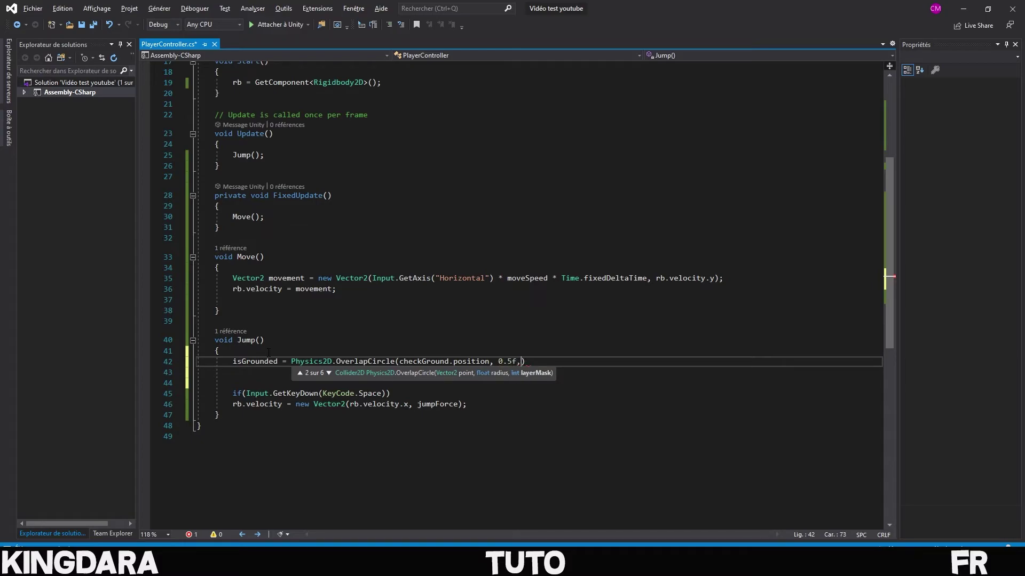
pyautogui.write(' w')
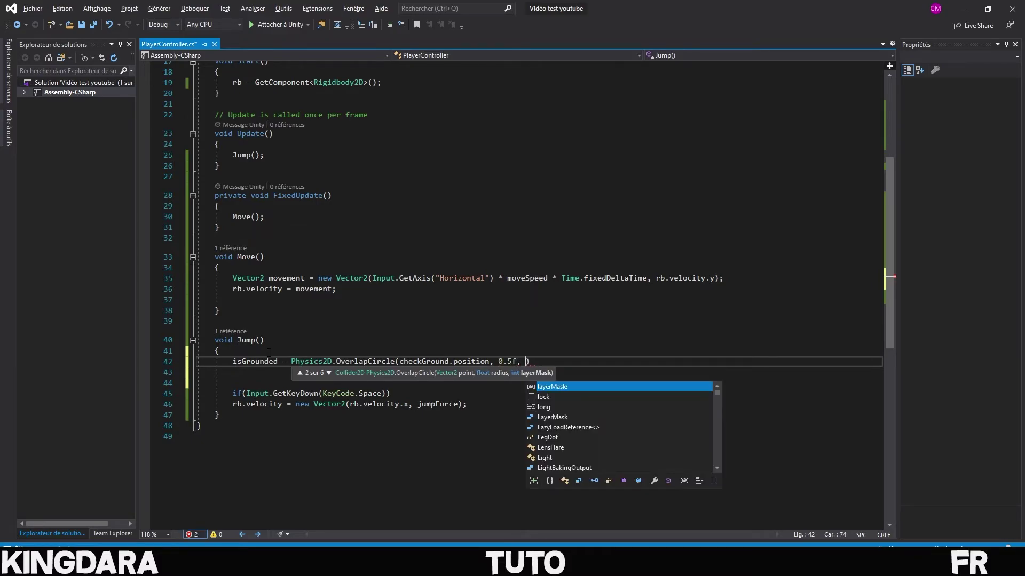
pyautogui.write('ha')
pyautogui.press('Tab')
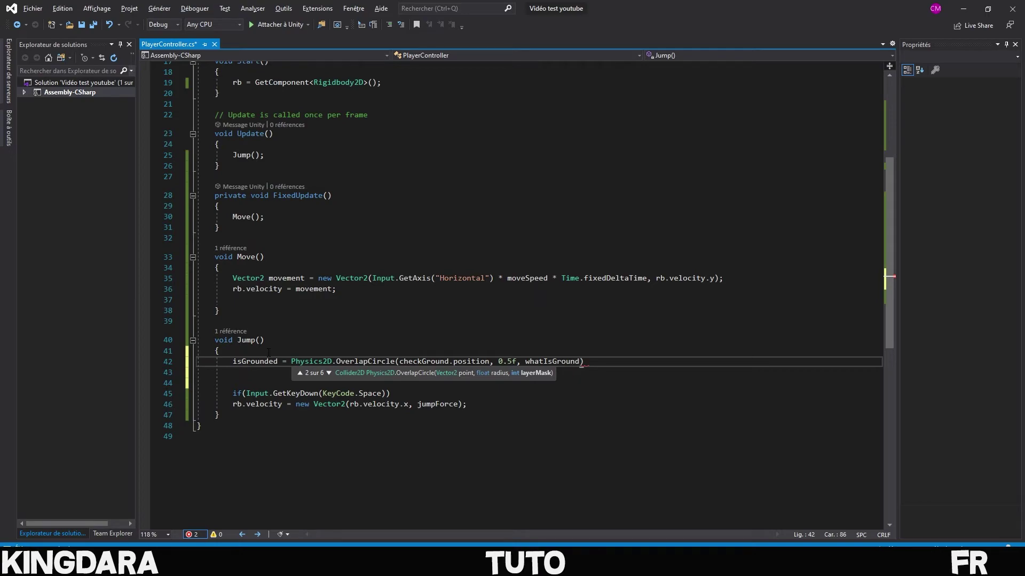
pyautogui.write(';')
pyautogui.hotkey('ctrl', 's')
# Review line 42 by highlighting isGrounded, the OverlapCircle call and checkGround
pyautogui.click(277, 362)
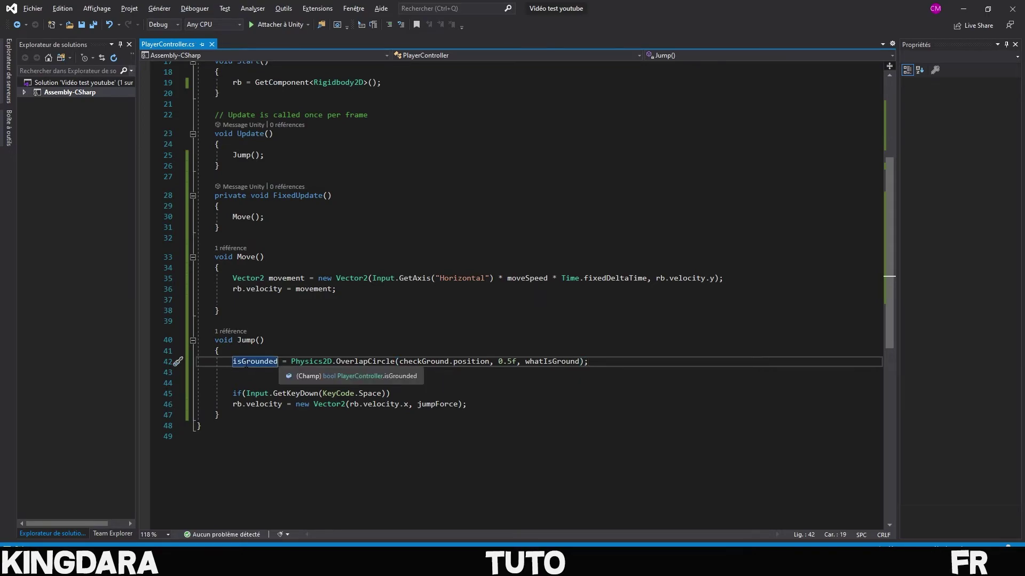
pyautogui.click(233, 362)
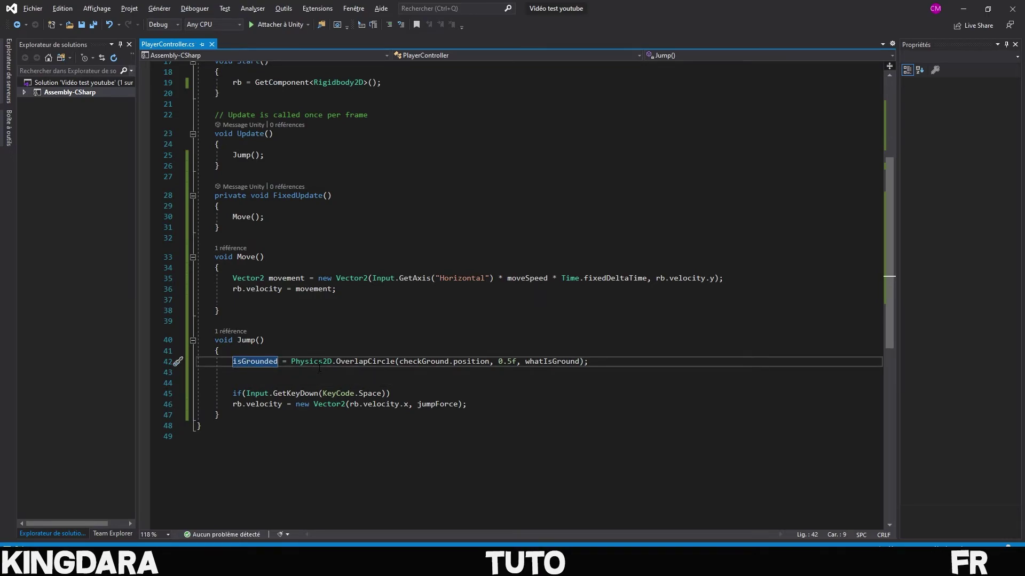
pyautogui.moveTo(320, 368)
pyautogui.moveTo(336, 362); pyautogui.dragTo(427, 362)
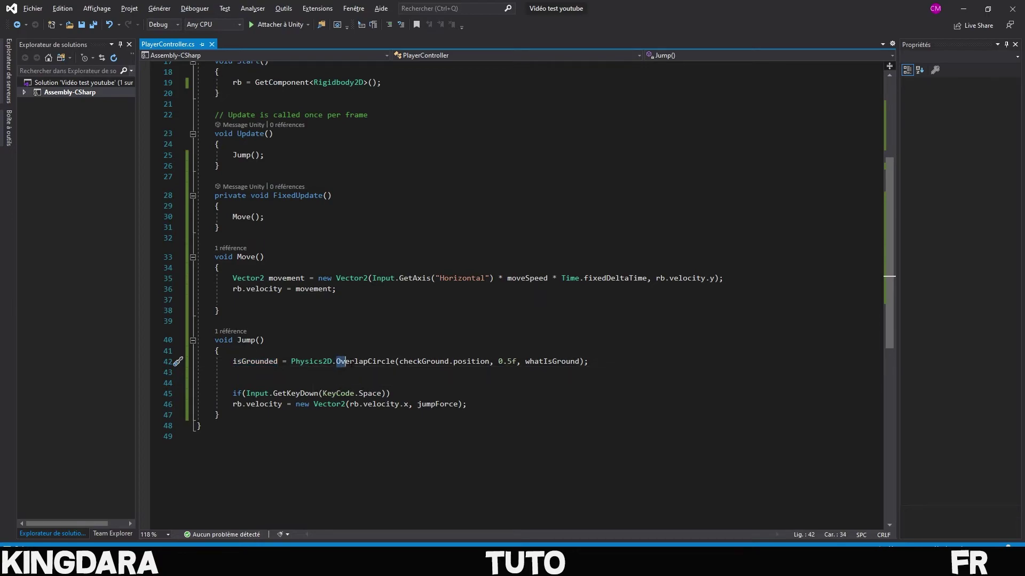
pyautogui.doubleClick(430, 362)
pyautogui.press('Up')
pyautogui.press('Up')
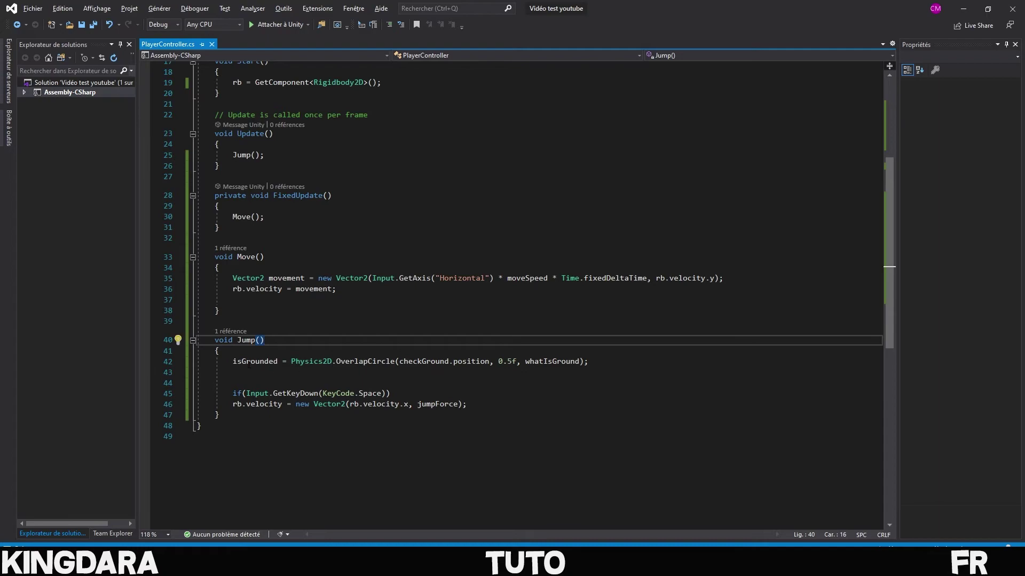
pyautogui.moveTo(233, 362); pyautogui.dragTo(275, 362)
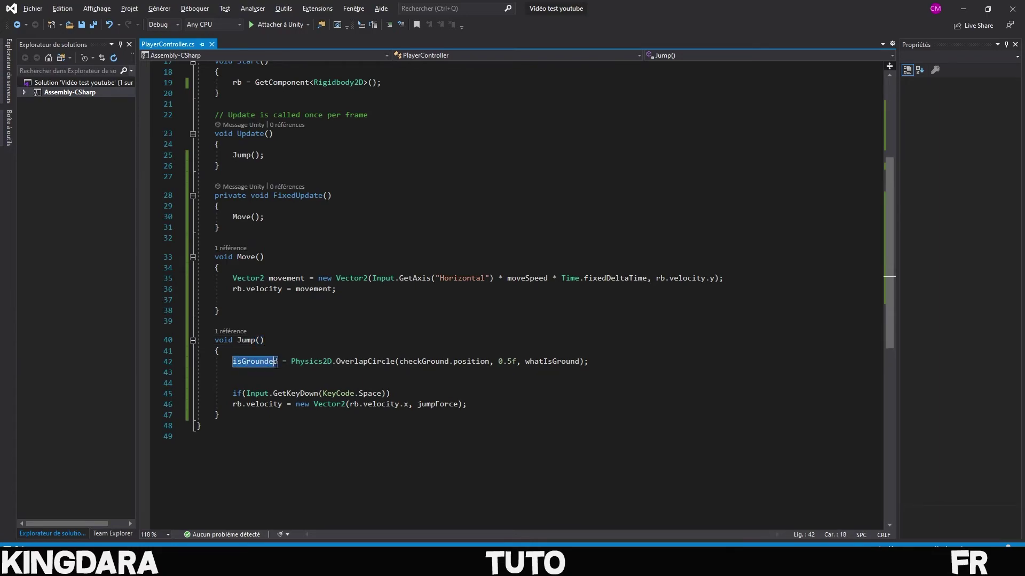
# Write an if (isGrounded) { } block below the OverlapCircle line
pyautogui.click(319, 384)
pyautogui.press('Return')
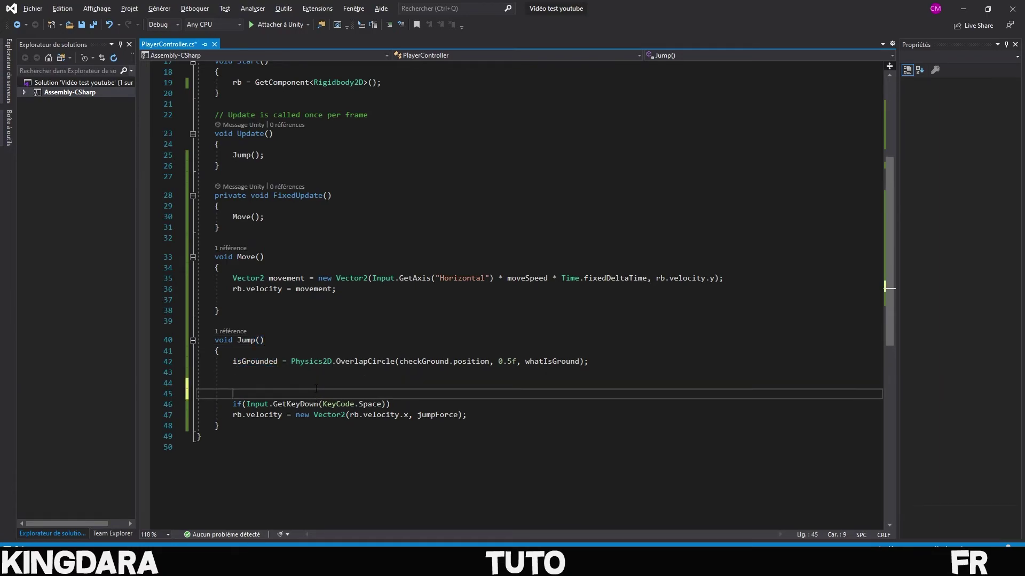
pyautogui.press('Return')
pyautogui.press('Up')
pyautogui.press('Up')
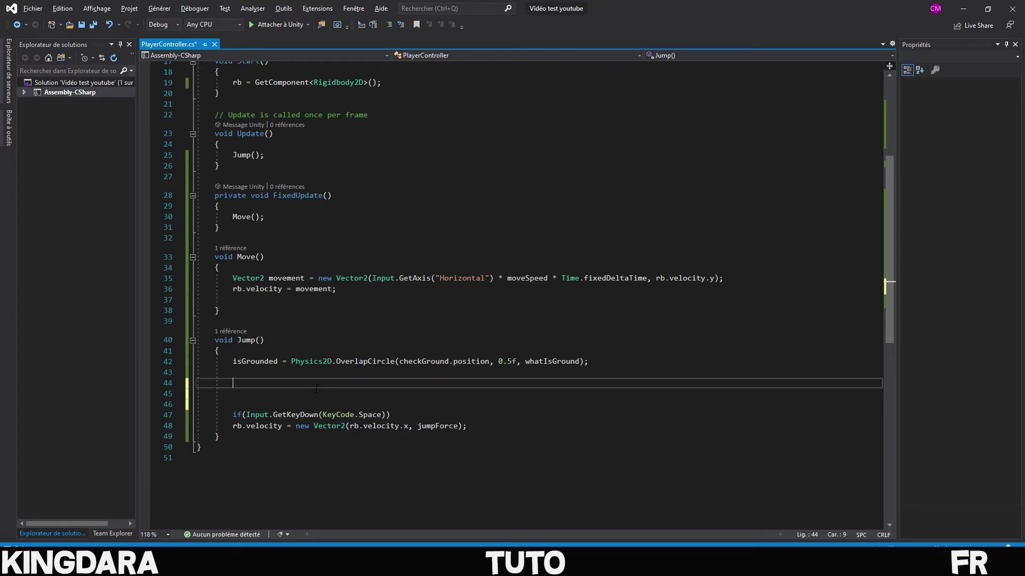
pyautogui.write('if(')
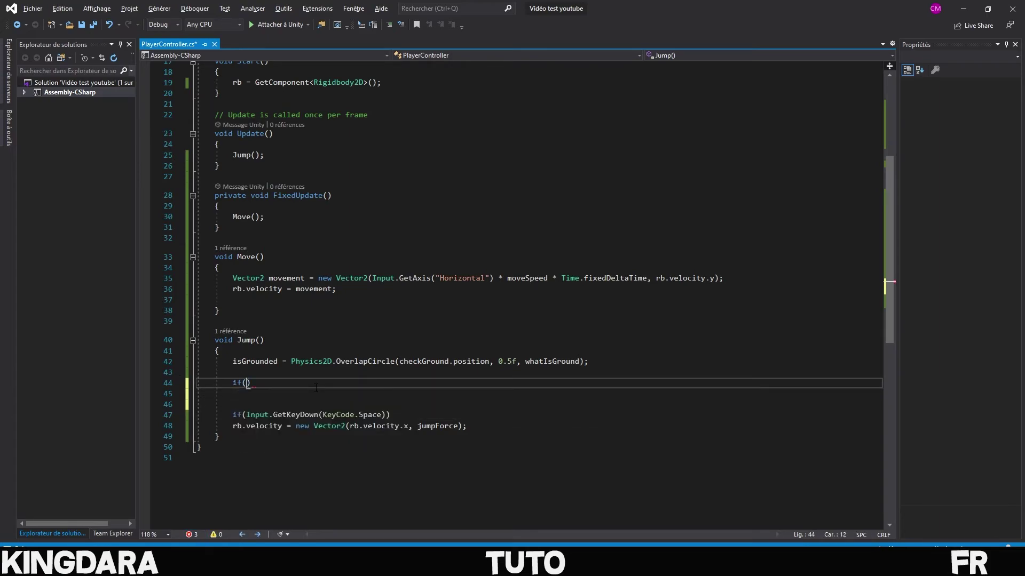
pyautogui.write('isgroun')
pyautogui.press('Tab')
pyautogui.write('){')
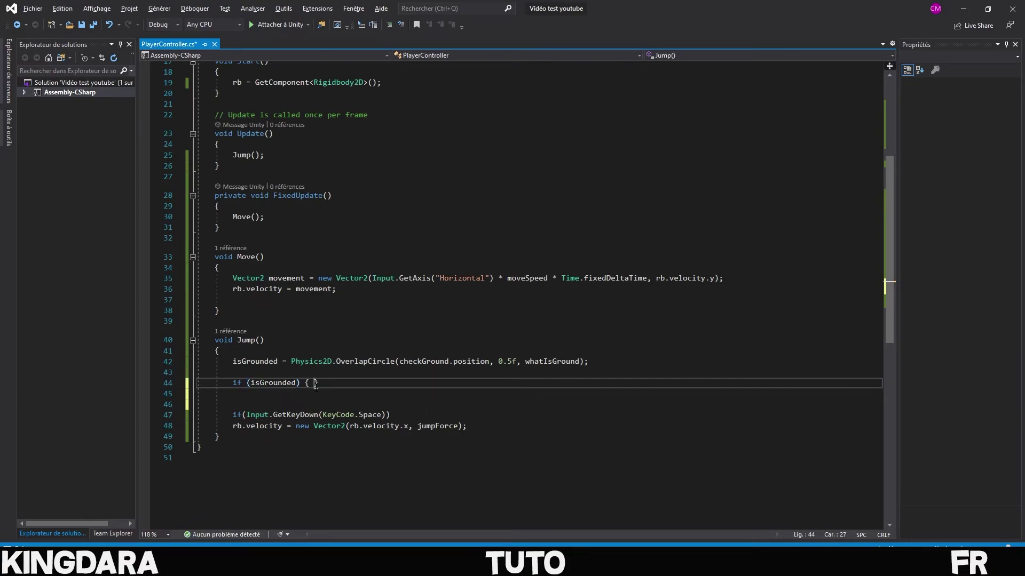
pyautogui.press('Return')
pyautogui.press('Return')
# Move the space-key GetKeyDown jump lines inside the if (isGrounded) block
pyautogui.moveTo(231, 458); pyautogui.dragTo(472, 470)
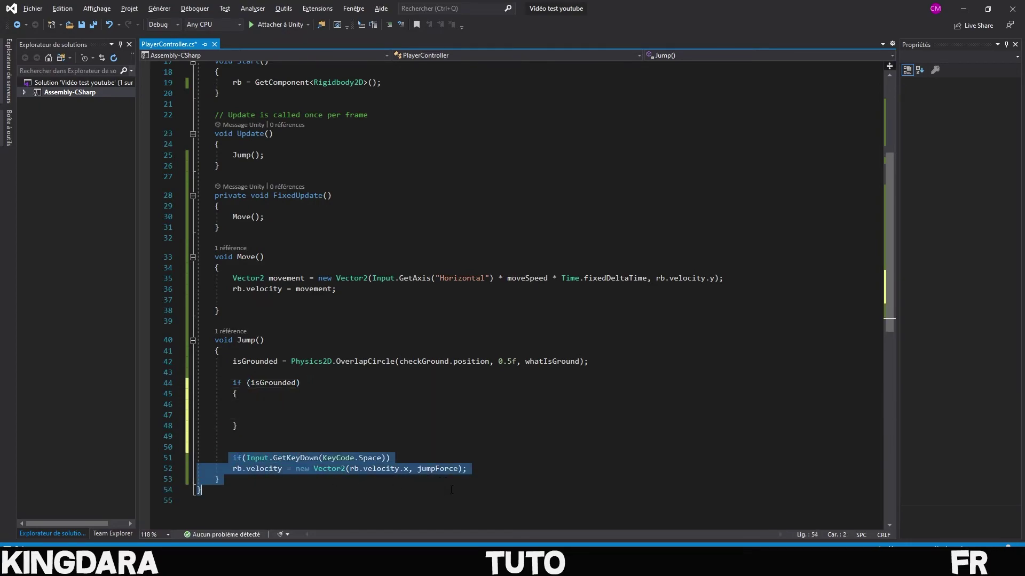
pyautogui.hotkey('ctrl', 'x')
pyautogui.click(251, 404)
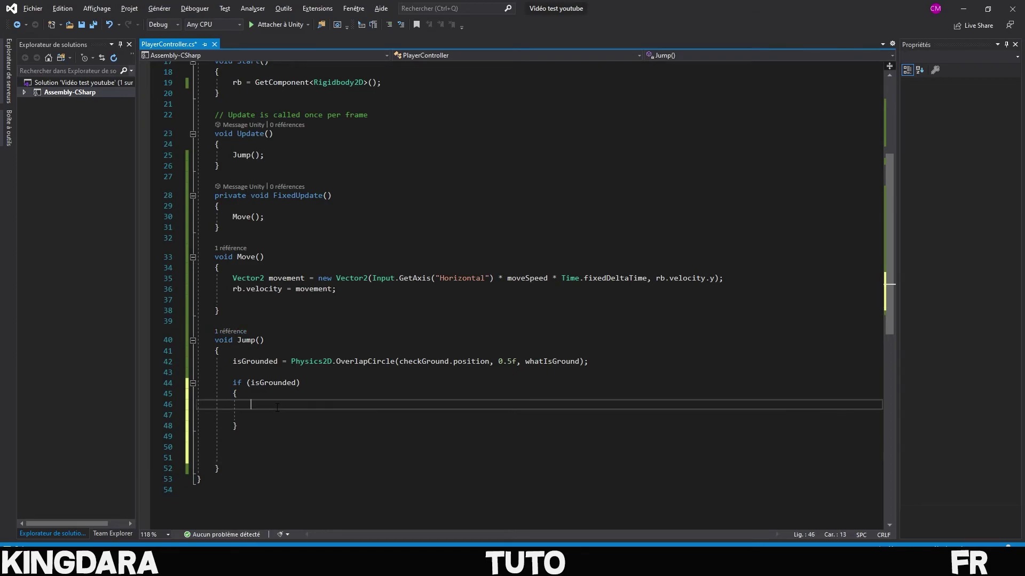
pyautogui.hotkey('ctrl', 'v')
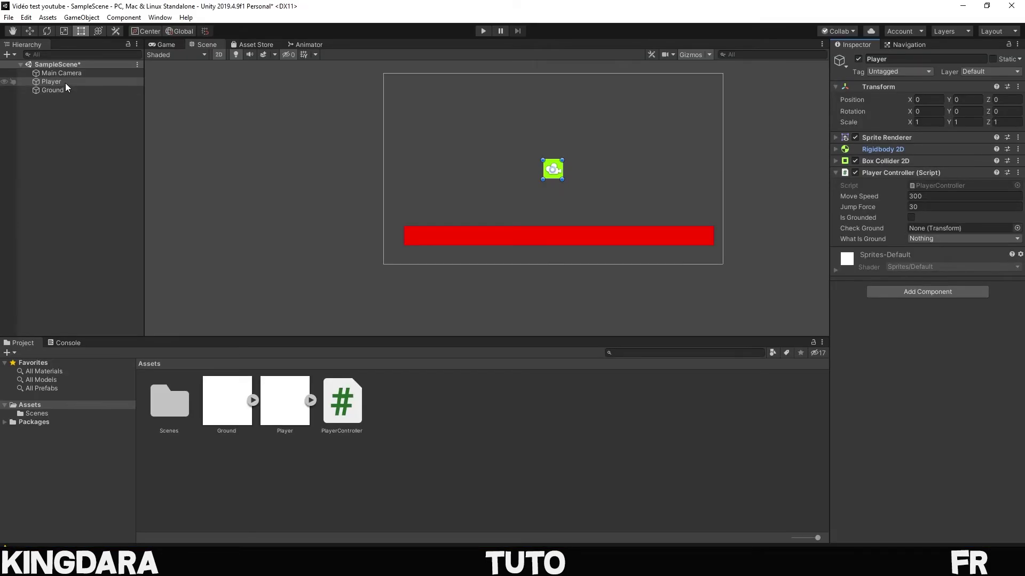
# Create an empty child object under Player named checkGround
pyautogui.rightClick(67, 82)
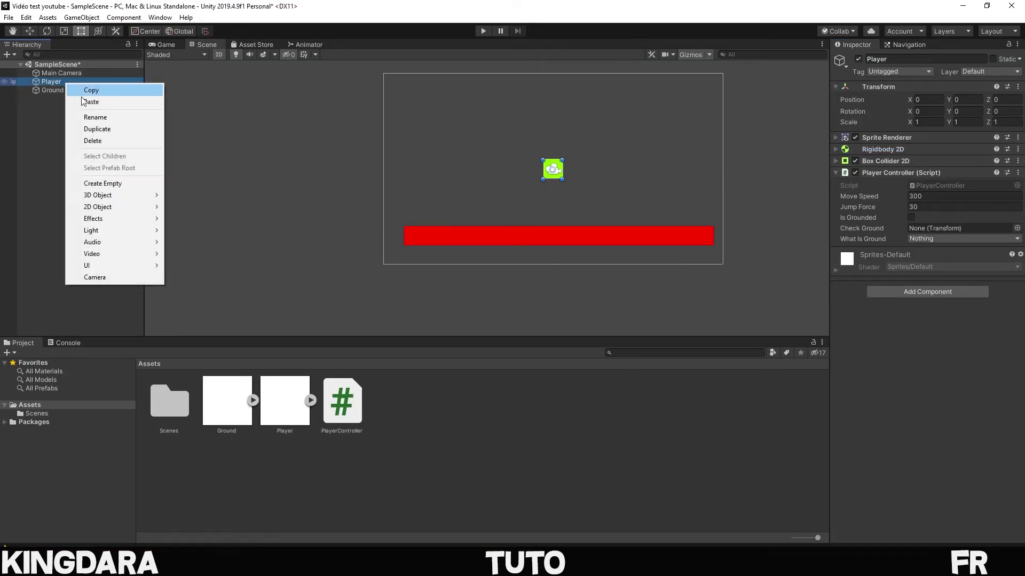
pyautogui.click(103, 186)
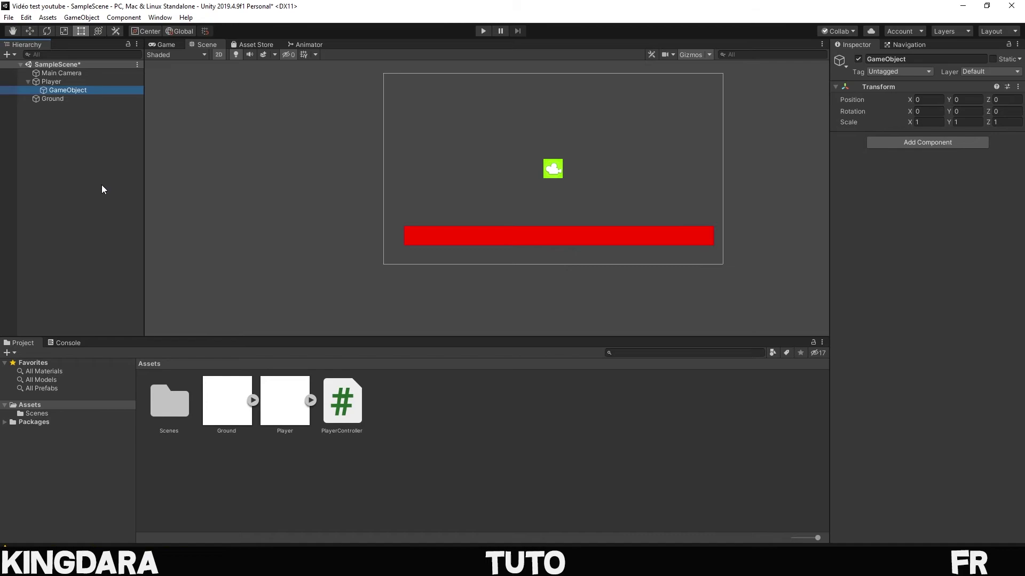
pyautogui.write('CHE')
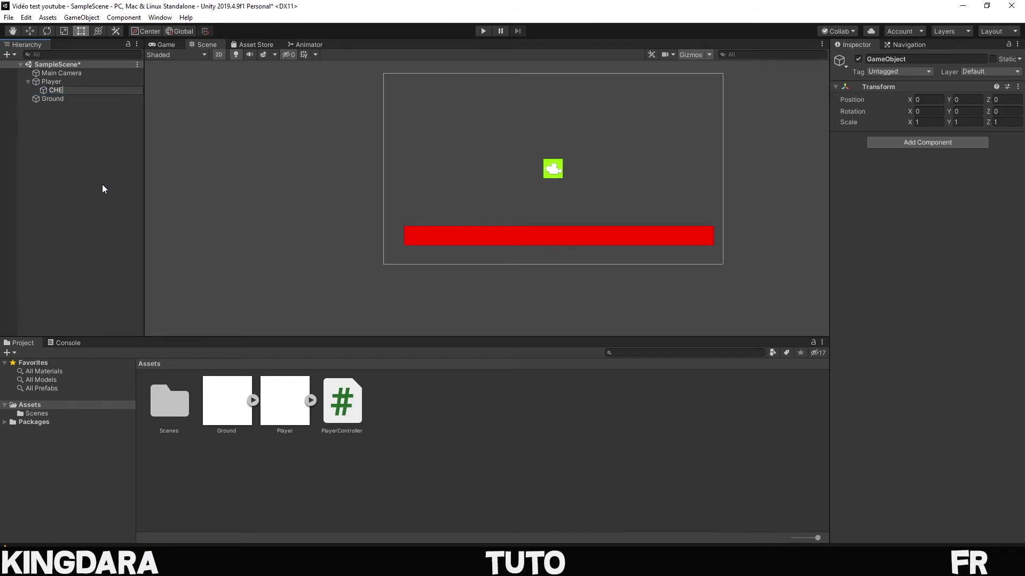
pyautogui.press('BackSpace')
pyautogui.press('BackSpace')
pyautogui.press('BackSpace')
pyautogui.write('che')
pyautogui.write('ckGround')
pyautogui.press('Return')
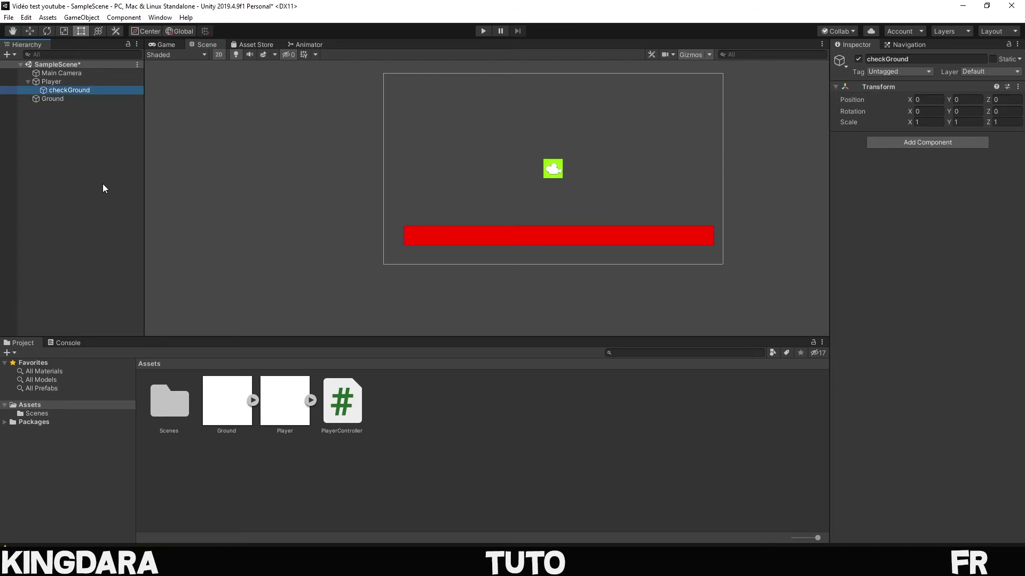
# Assign checkGround to Player's Check Ground field and set What Is Ground to ground
pyautogui.click(57, 81)
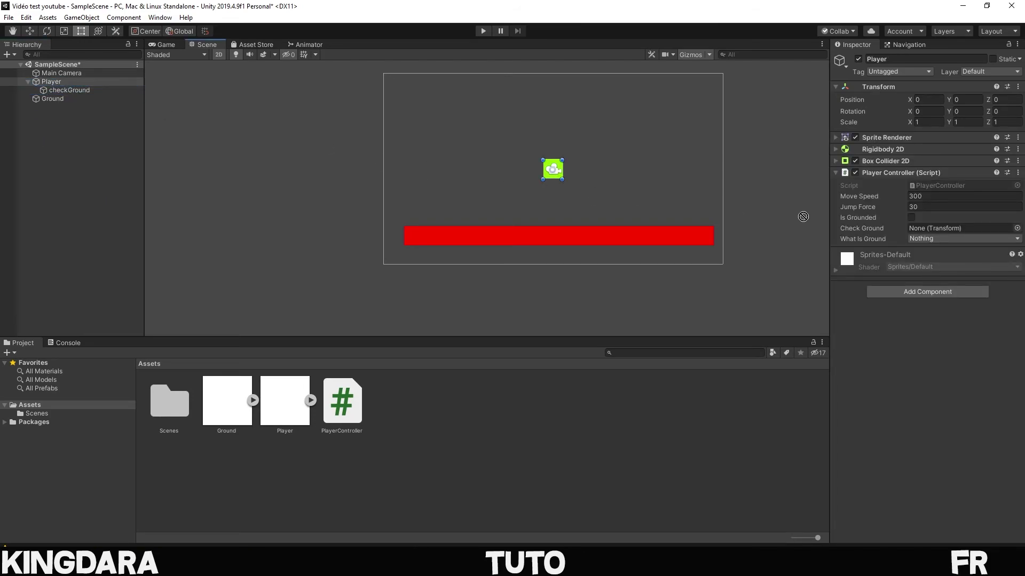
pyautogui.moveTo(75, 90); pyautogui.dragTo(927, 228)
pyautogui.click(940, 240)
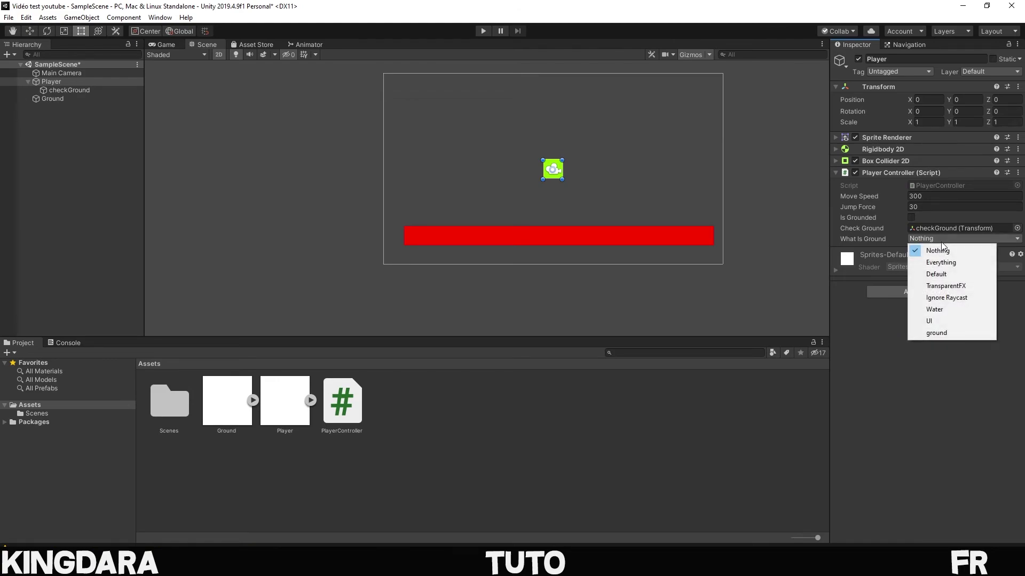
pyautogui.click(946, 332)
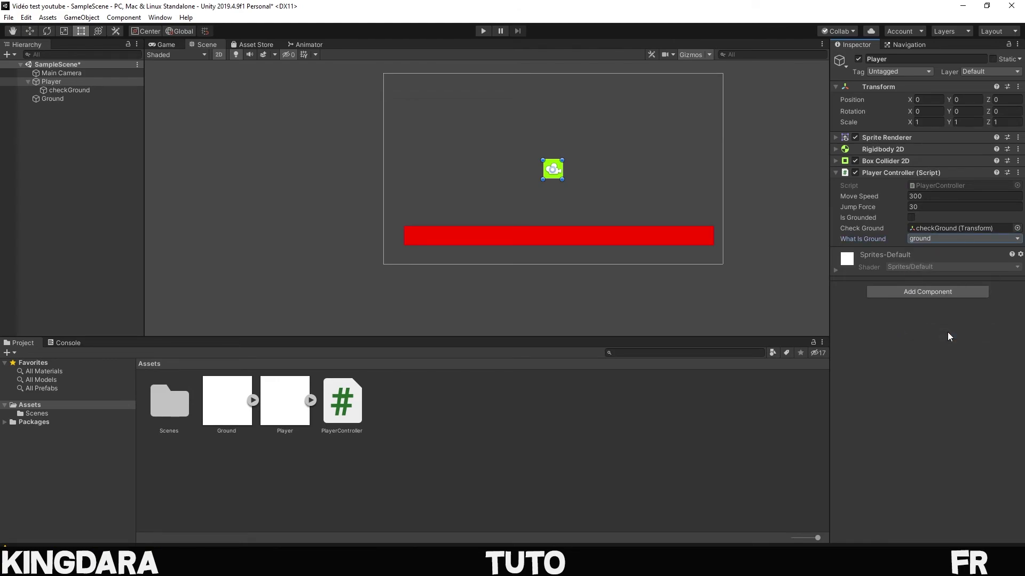
# Frame the player in the scene and switch selection between checkGround and Player
pyautogui.doubleClick(94, 91)
pyautogui.click(53, 79)
pyautogui.click(59, 89)
pyautogui.click(59, 85)
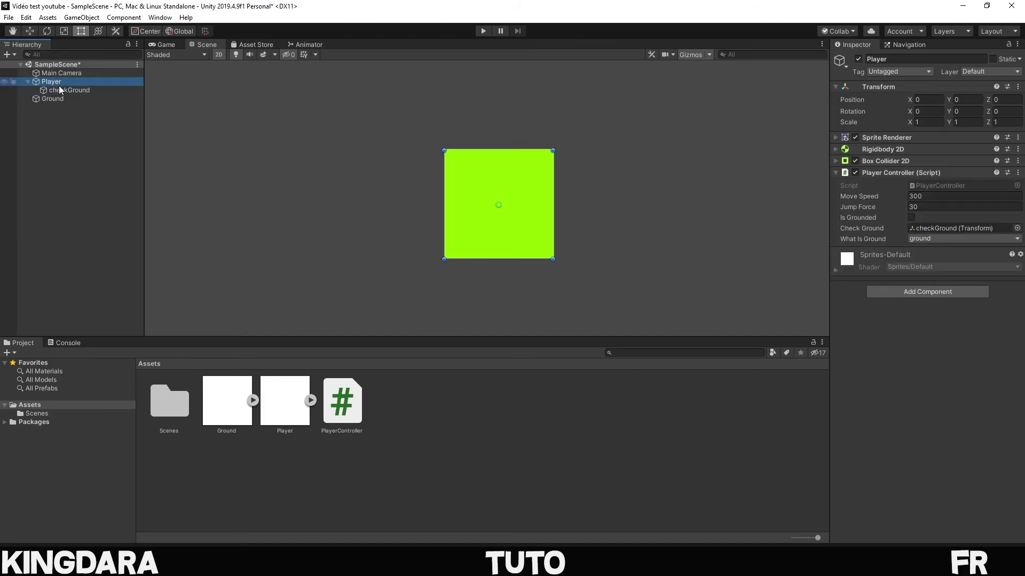
pyautogui.click(60, 88)
pyautogui.click(64, 83)
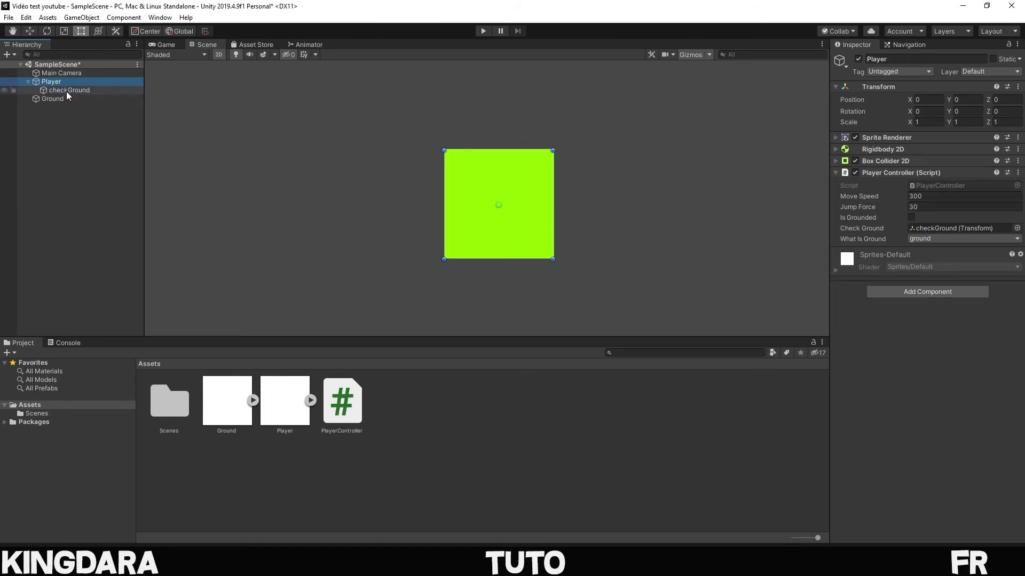
pyautogui.click(66, 91)
# Move checkGround down to Y -0.693, give it a grey circle icon, and start the game
pyautogui.press('w')
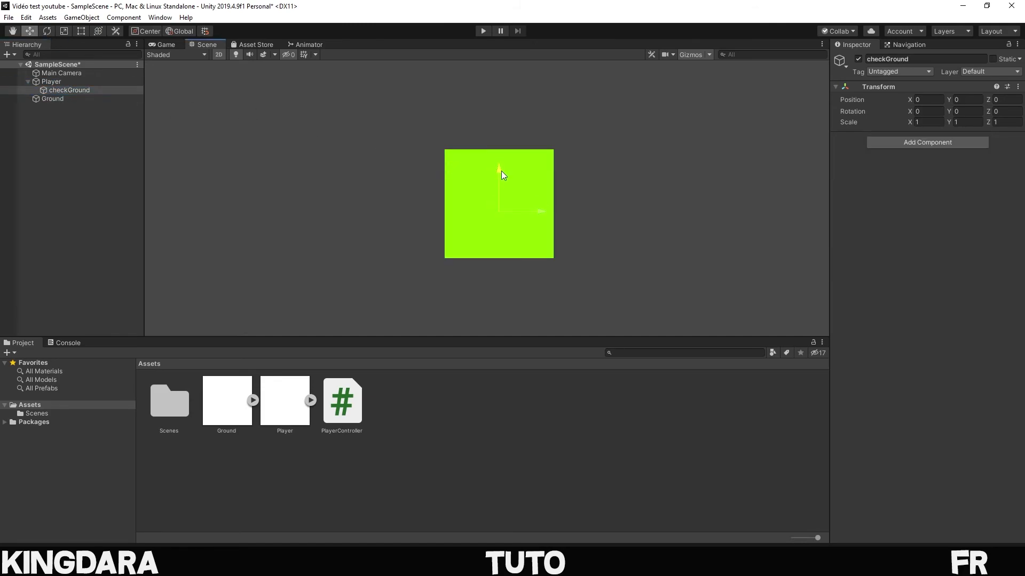
pyautogui.moveTo(501, 168); pyautogui.dragTo(500, 232)
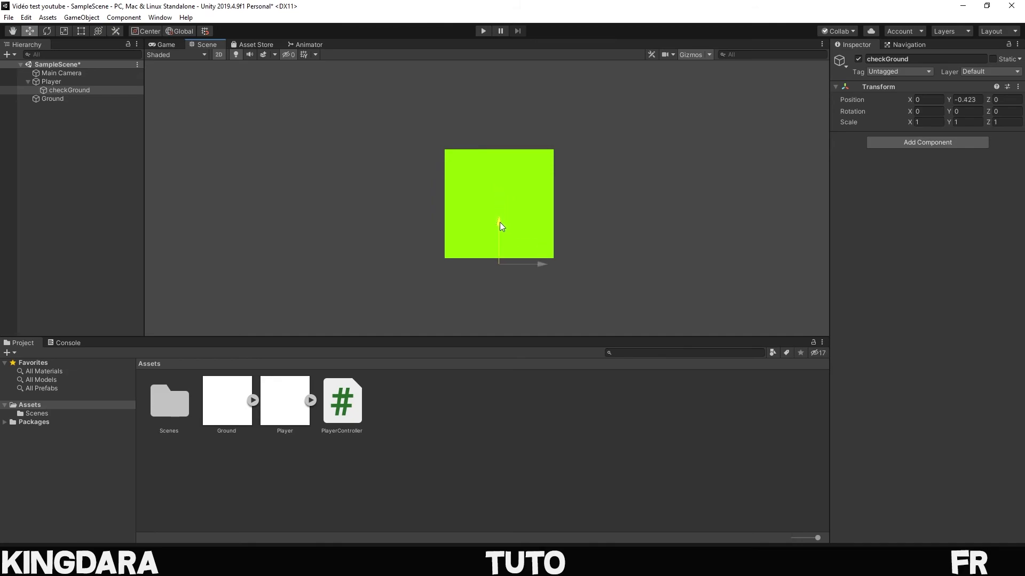
pyautogui.click(840, 64)
pyautogui.click(840, 107)
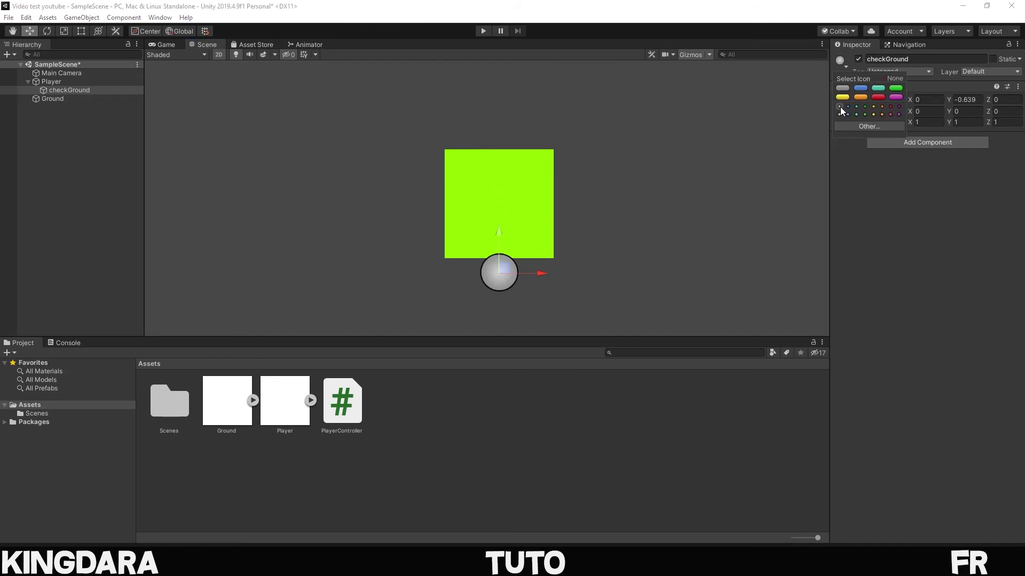
pyautogui.click(499, 233)
pyautogui.scroll(-2, 499, 235)
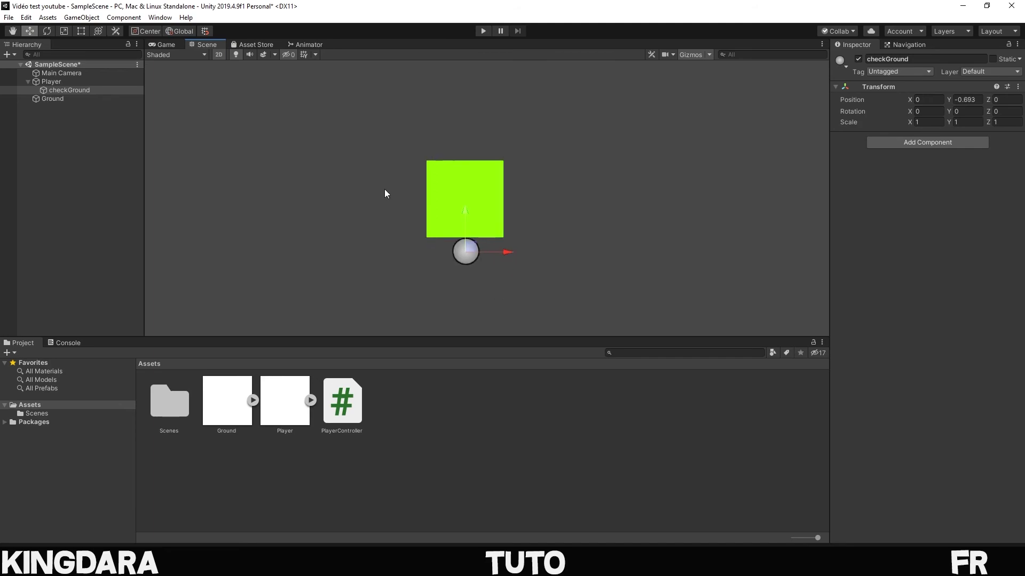
pyautogui.scroll(-5, 384, 189)
pyautogui.click(483, 31)
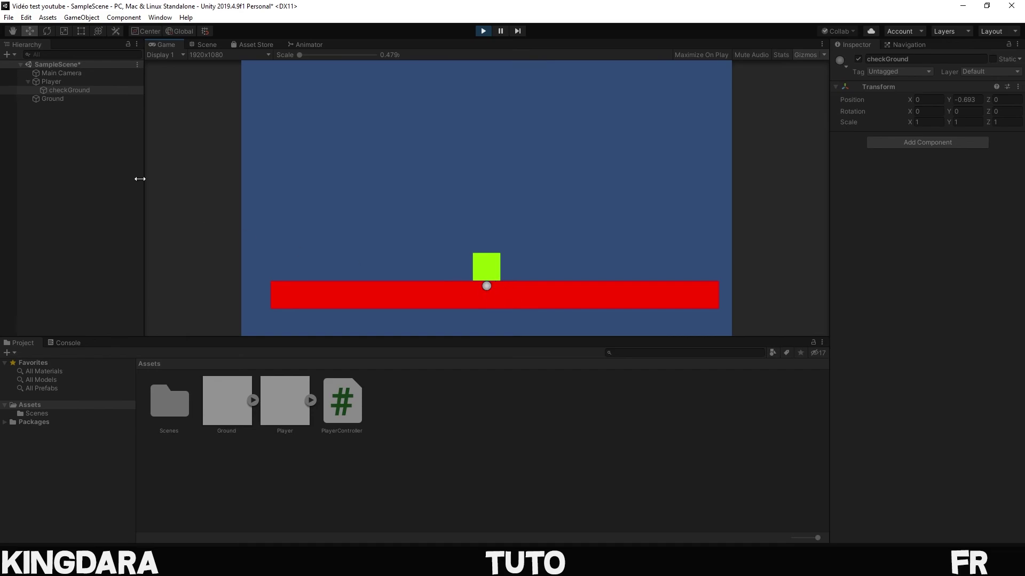
# Jump the Player several times while watching Is Grounded toggle, then stop and recentre the scene
pyautogui.click(51, 82)
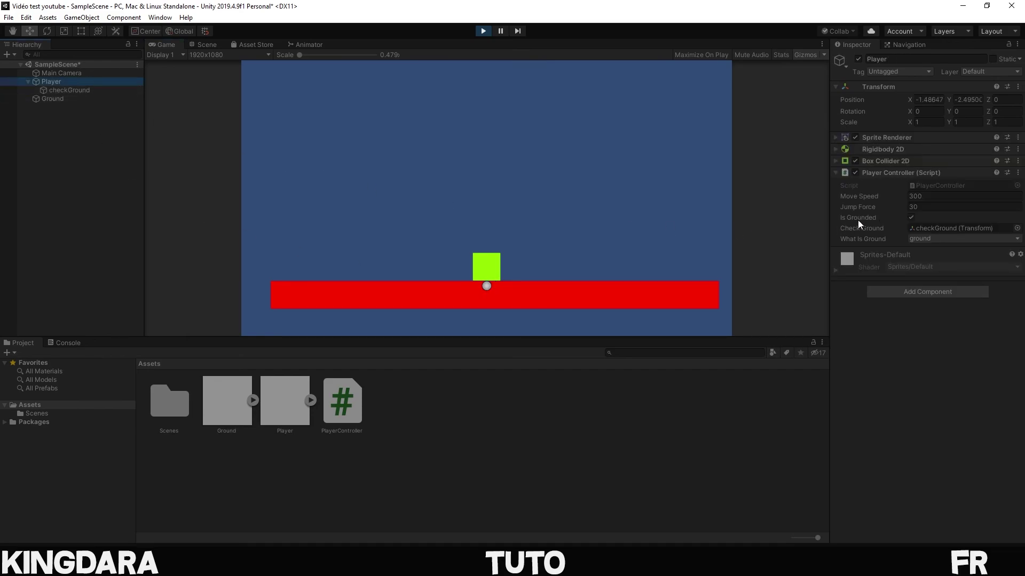
pyautogui.click(512, 209)
pyautogui.press('space')
pyautogui.press('space')
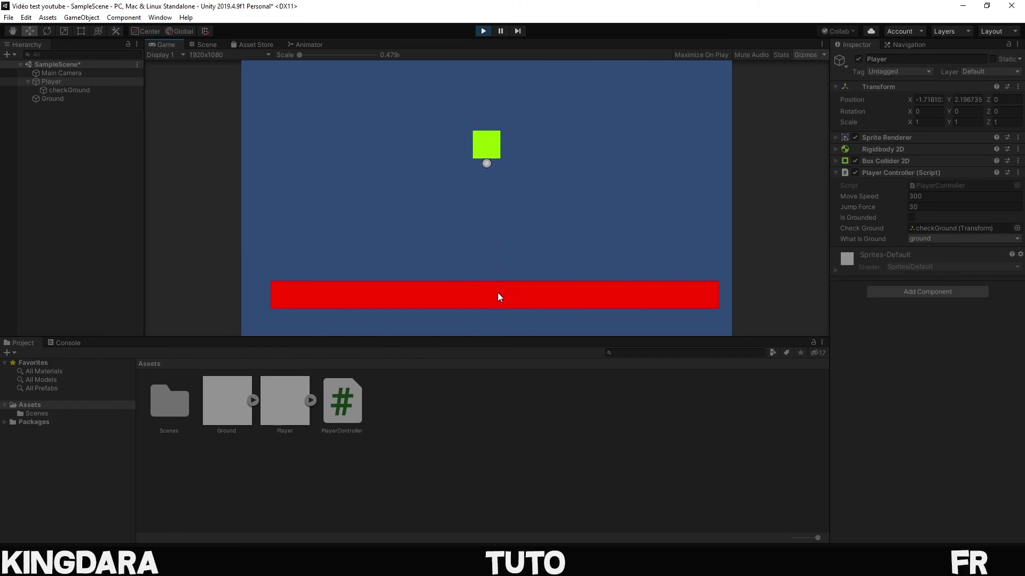
pyautogui.press('space')
pyautogui.press('space')
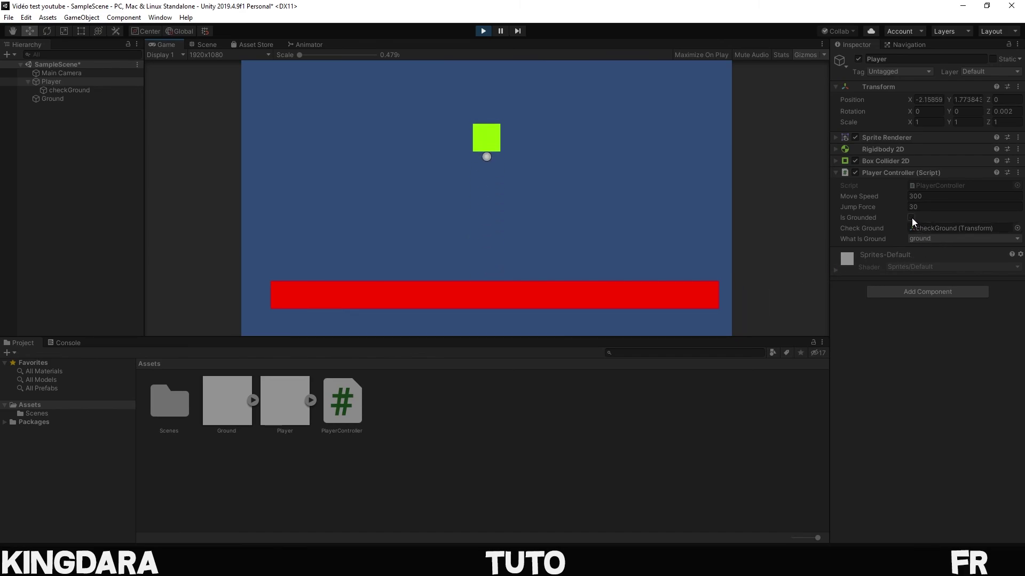
pyautogui.press('space')
pyautogui.press('space')
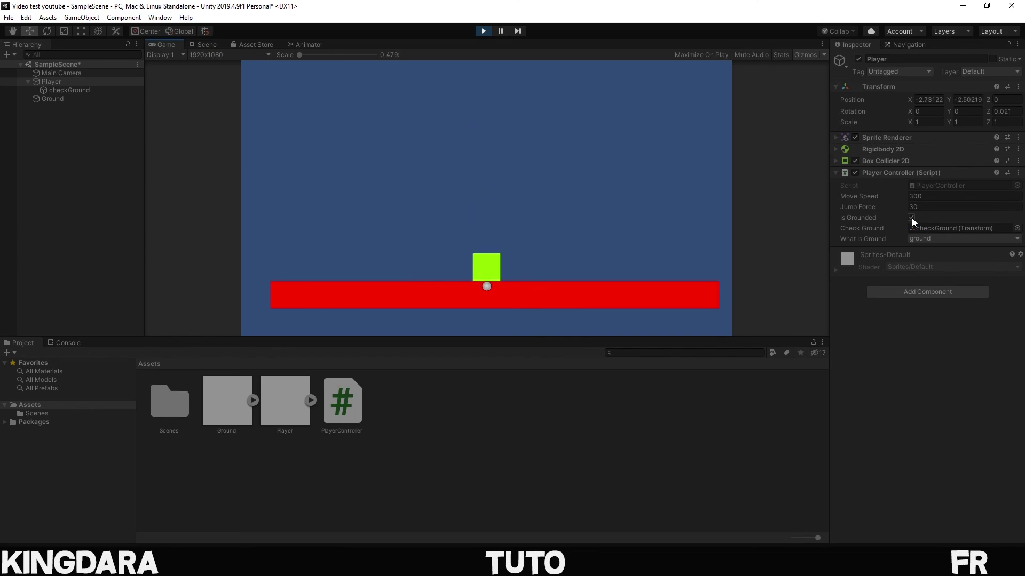
pyautogui.press('Left')
pyautogui.press('space')
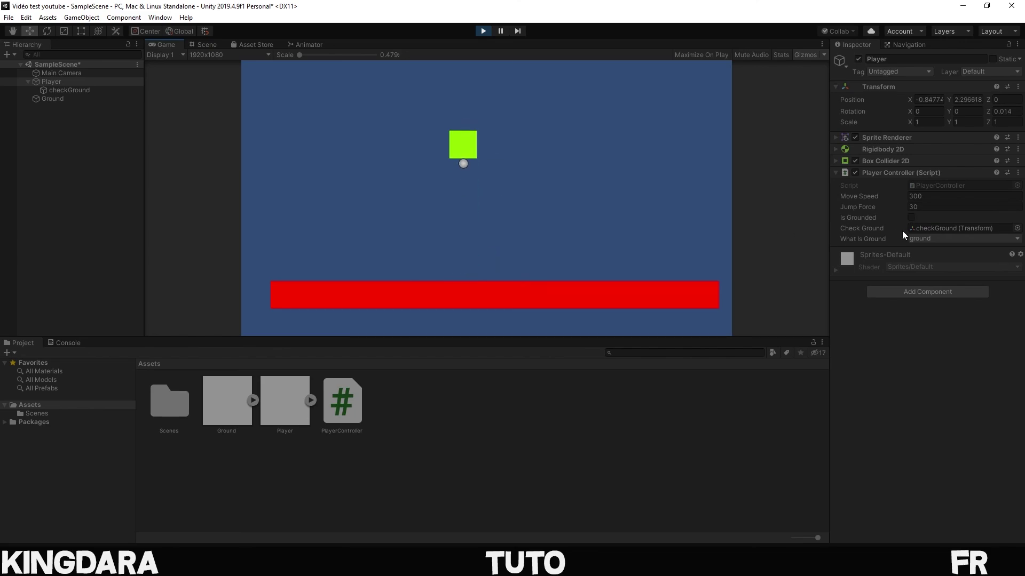
pyautogui.hotkey('ctrl', 'p')
pyautogui.scroll(-2, 462, 247)
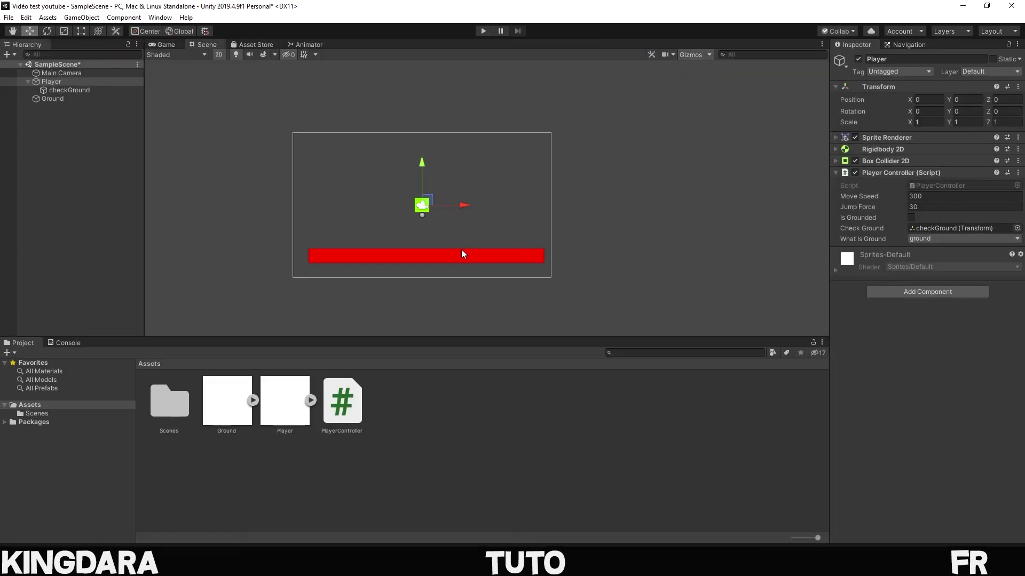
pyautogui.moveTo(508, 231); pyautogui.dragTo(562, 203, button='middle')
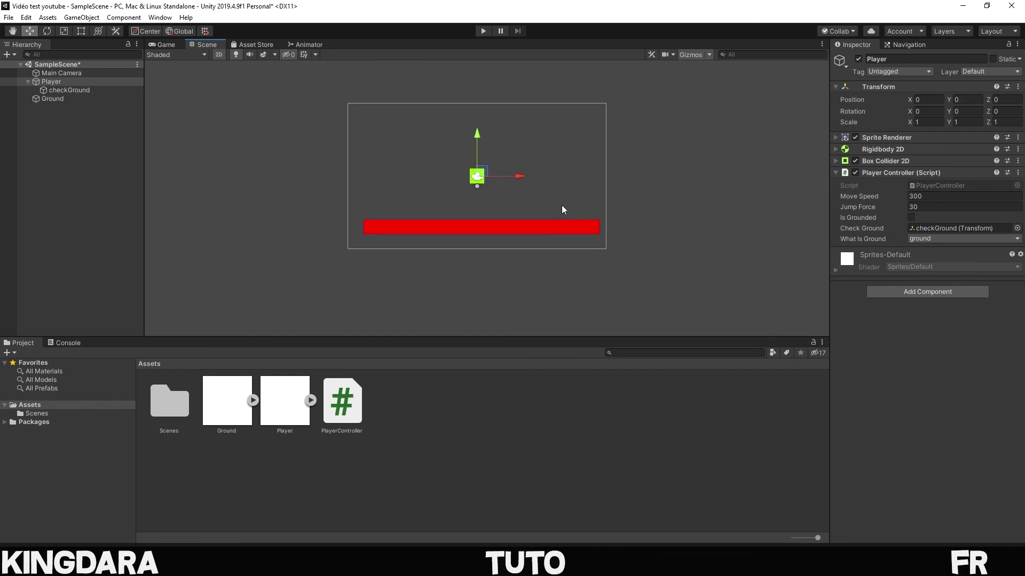